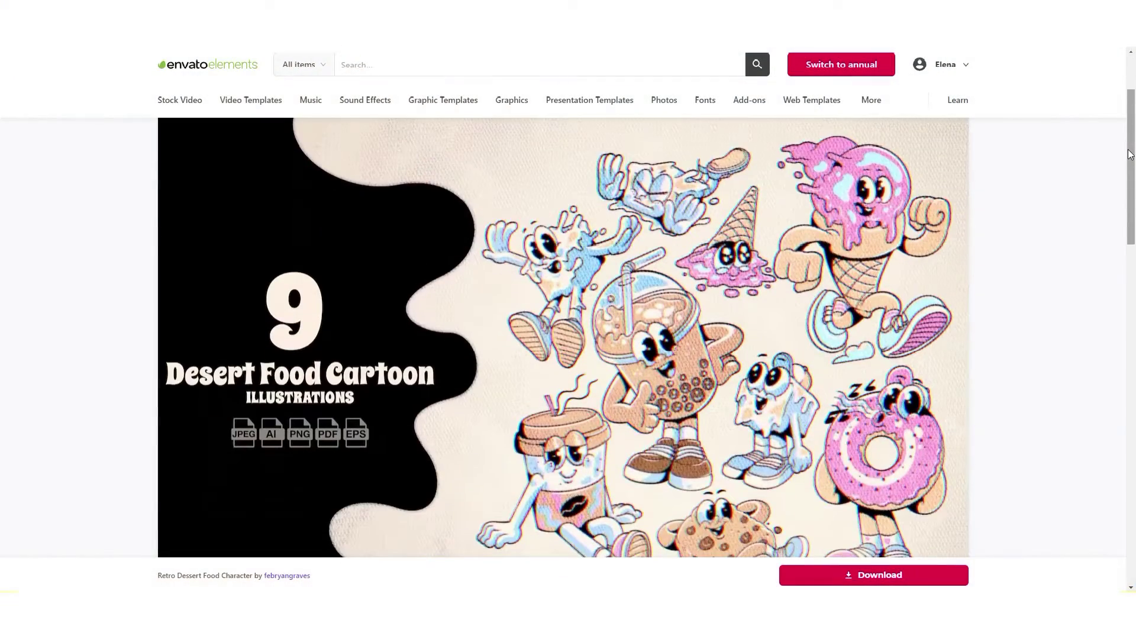
Scroll the view to look over the pink donut character on the artboard.
scroll(1130, 155, "down", 2)
scroll(1130, 155, "down", 3)
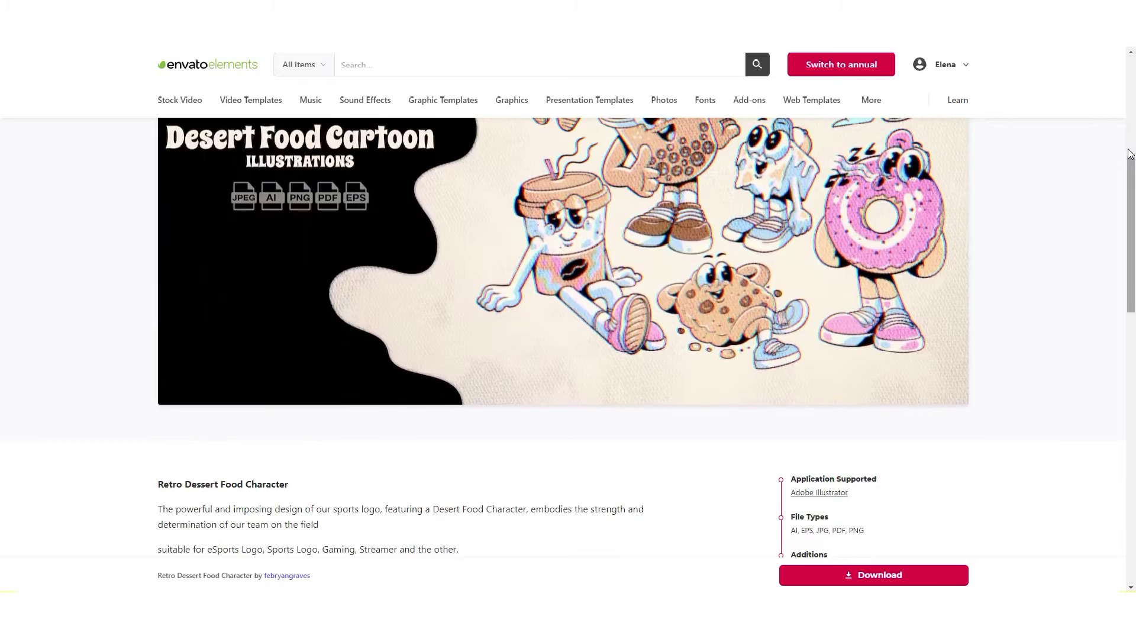
scroll(1131, 155, "up", 3)
scroll(1131, 155, "up", 4)
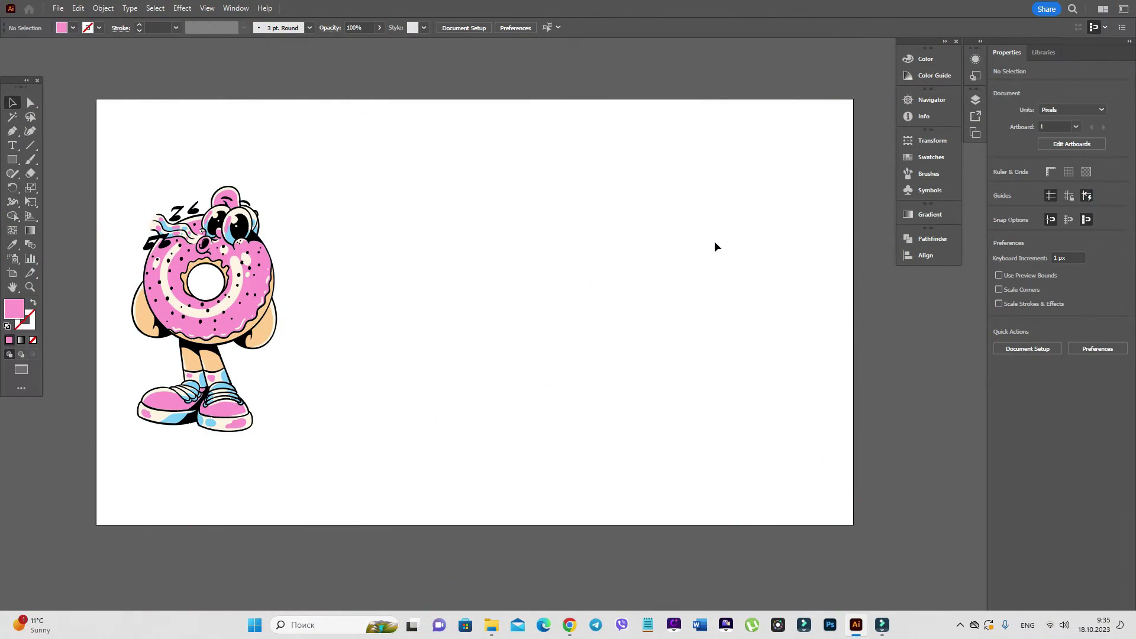
left_click_drag(134, 170, 298, 421)
left_click(397, 315)
left_click_drag(103, 177, 294, 480)
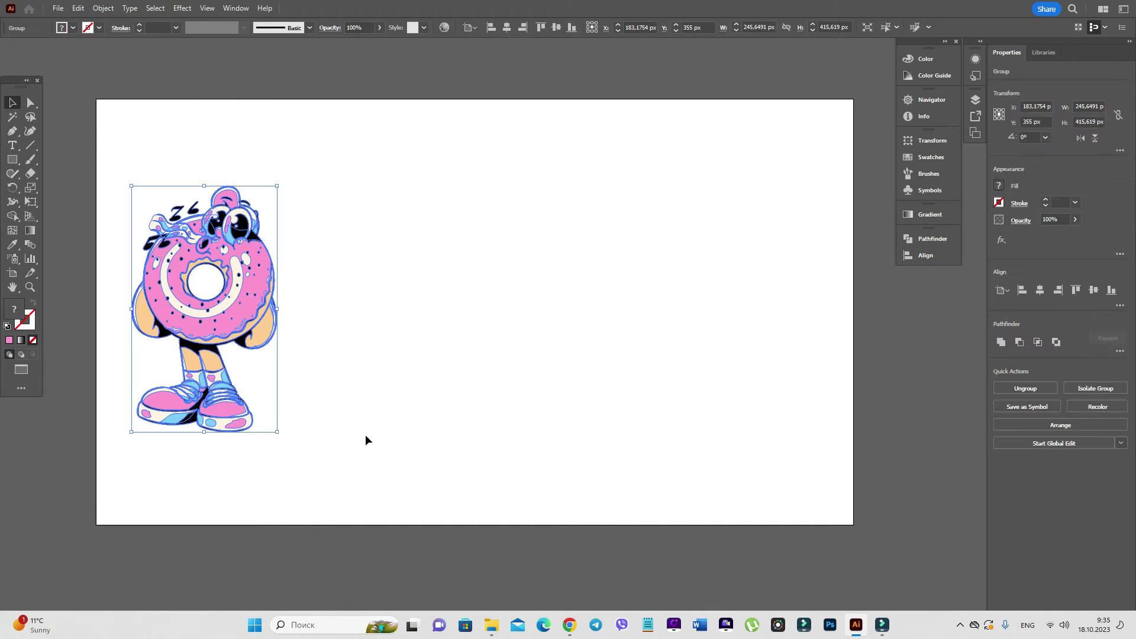
left_click(385, 311)
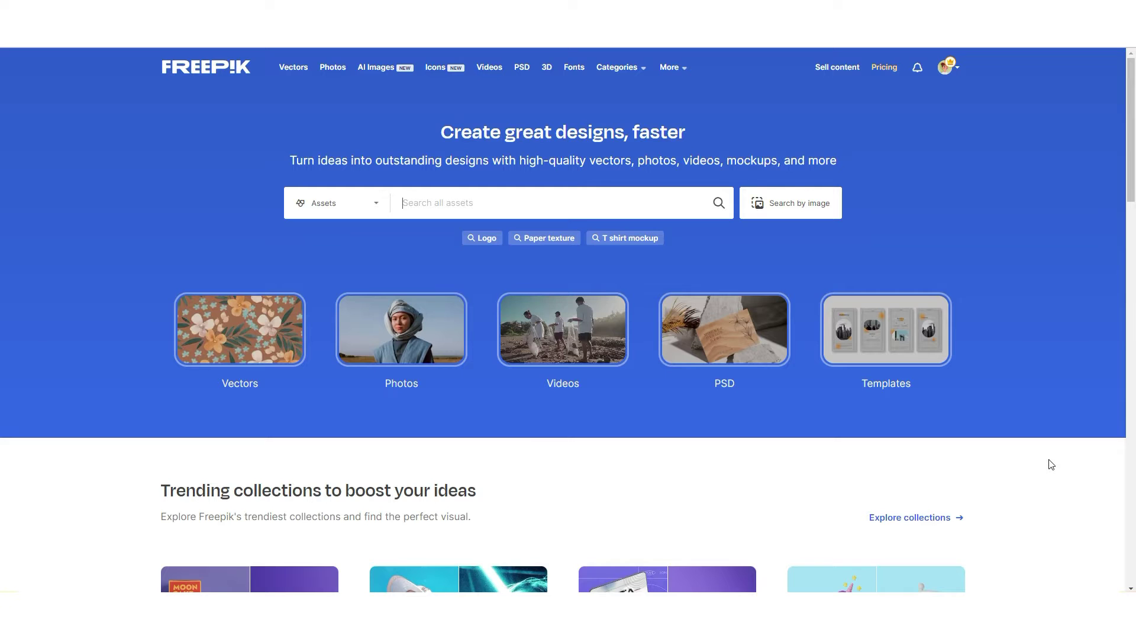
Limit Freepik's search to Photos and search for 'bag'.
left_click(326, 214)
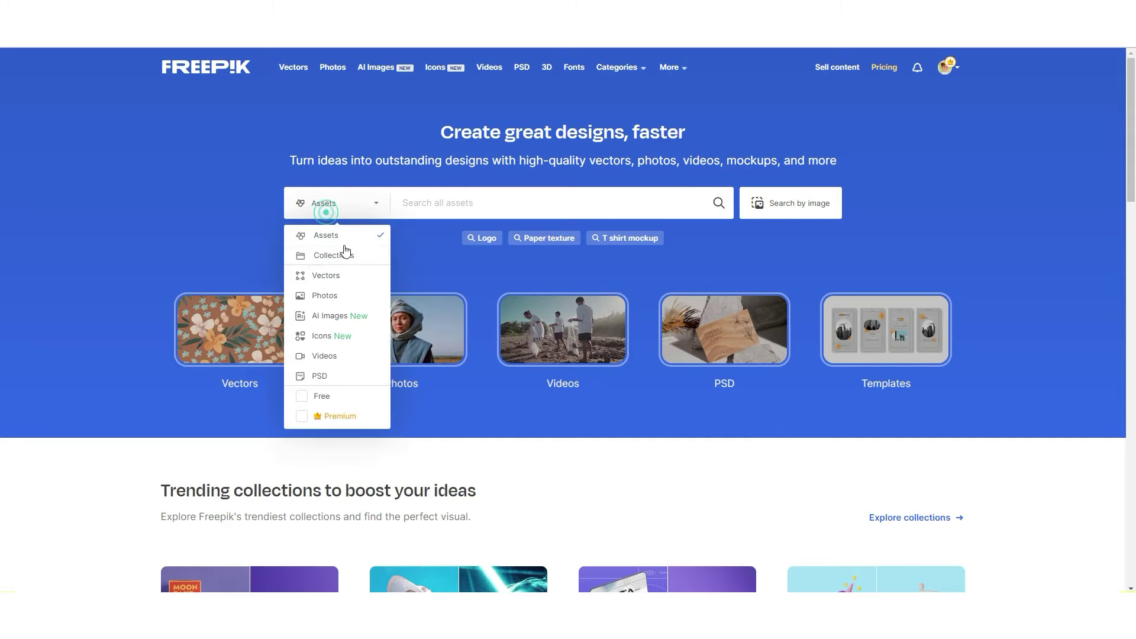
left_click(324, 296)
left_click(448, 201)
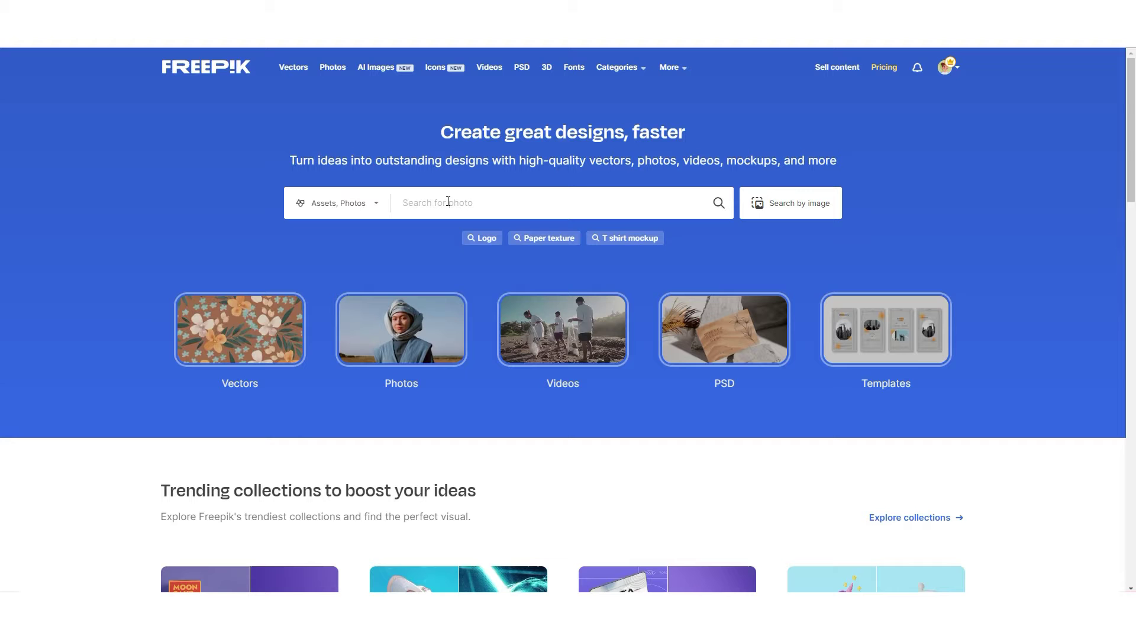
type("bag")
key("Return")
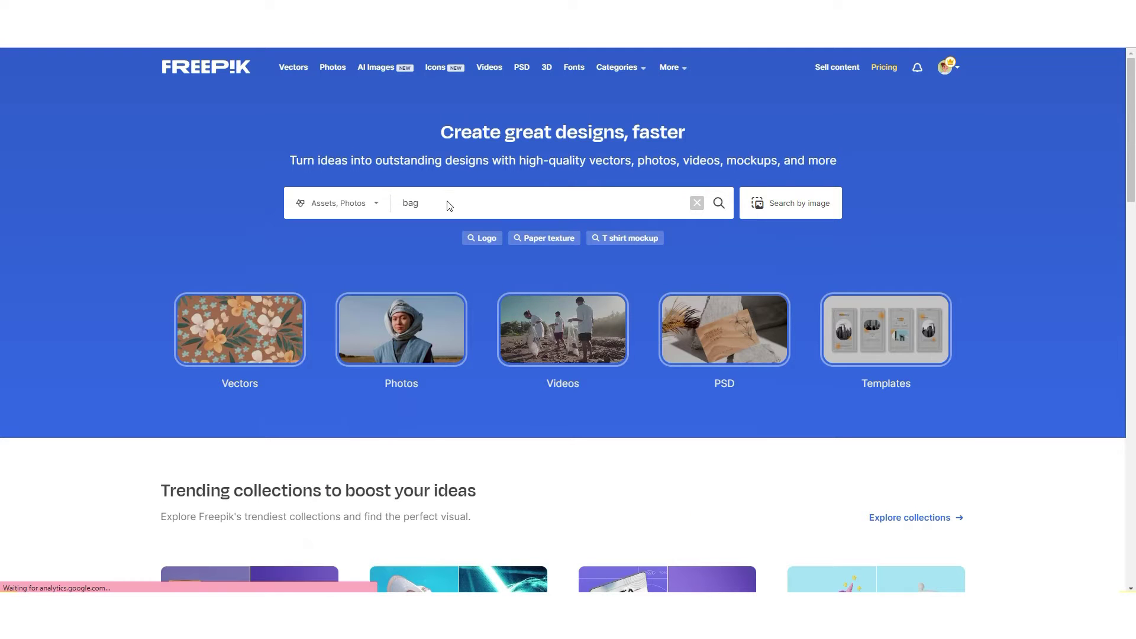
scroll(1131, 320, "down", 5)
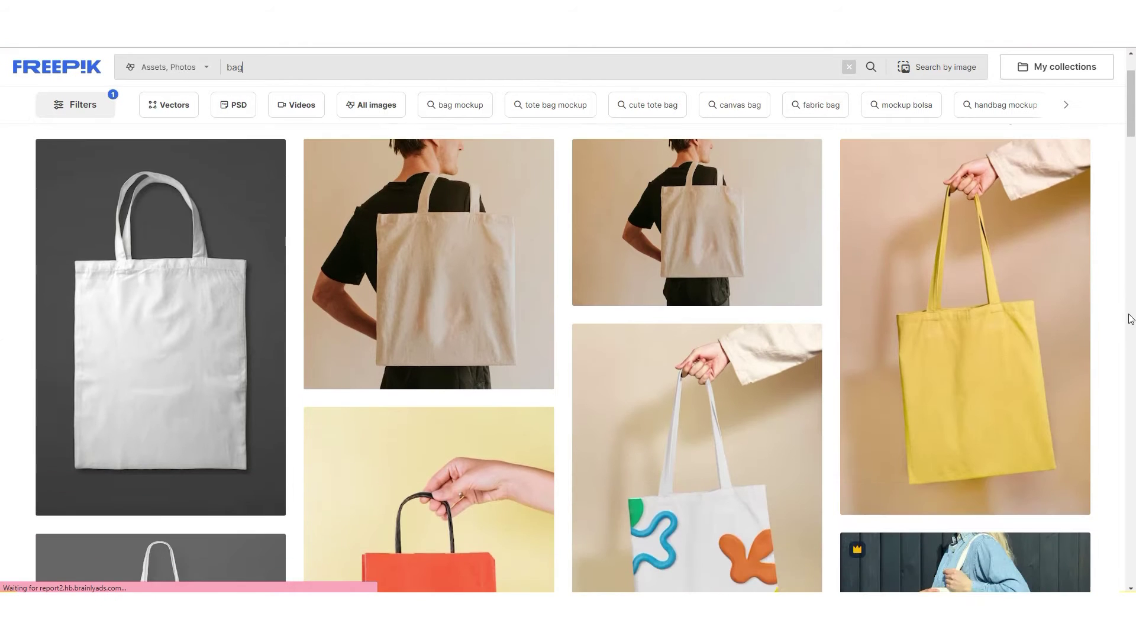
scroll(1130, 319, "down", 2)
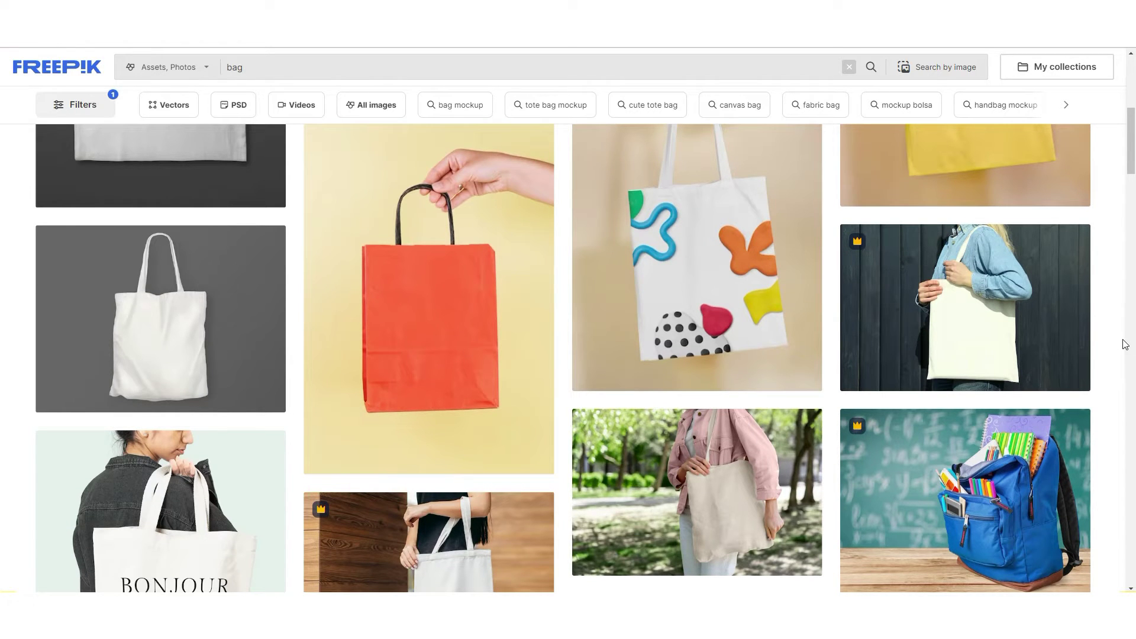
Search Freepik photos for 'mug' and download the daisy tea mug photo.
left_click(265, 67)
type("mug")
key("Return")
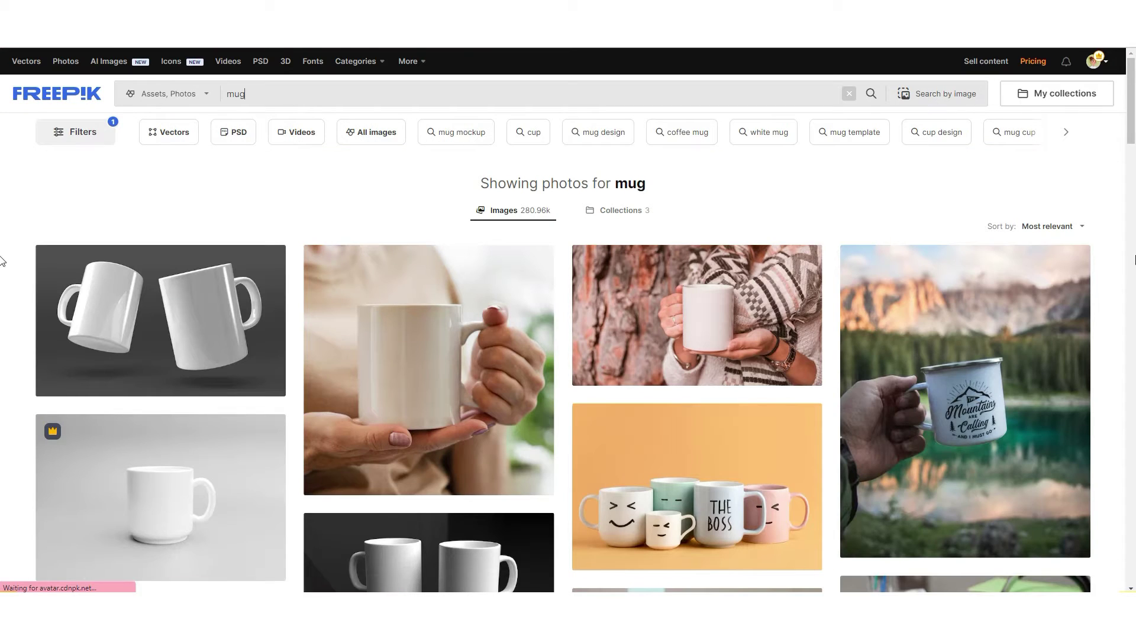
scroll(1, 278, "down", 5)
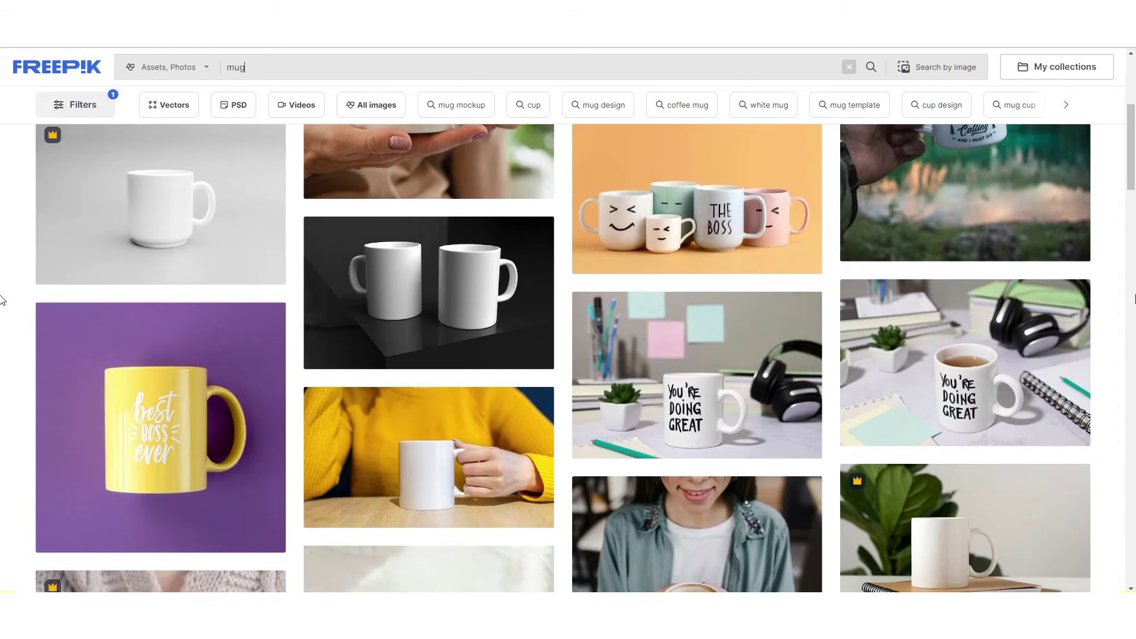
scroll(1, 300, "down", 2)
scroll(2, 296, "down", 1)
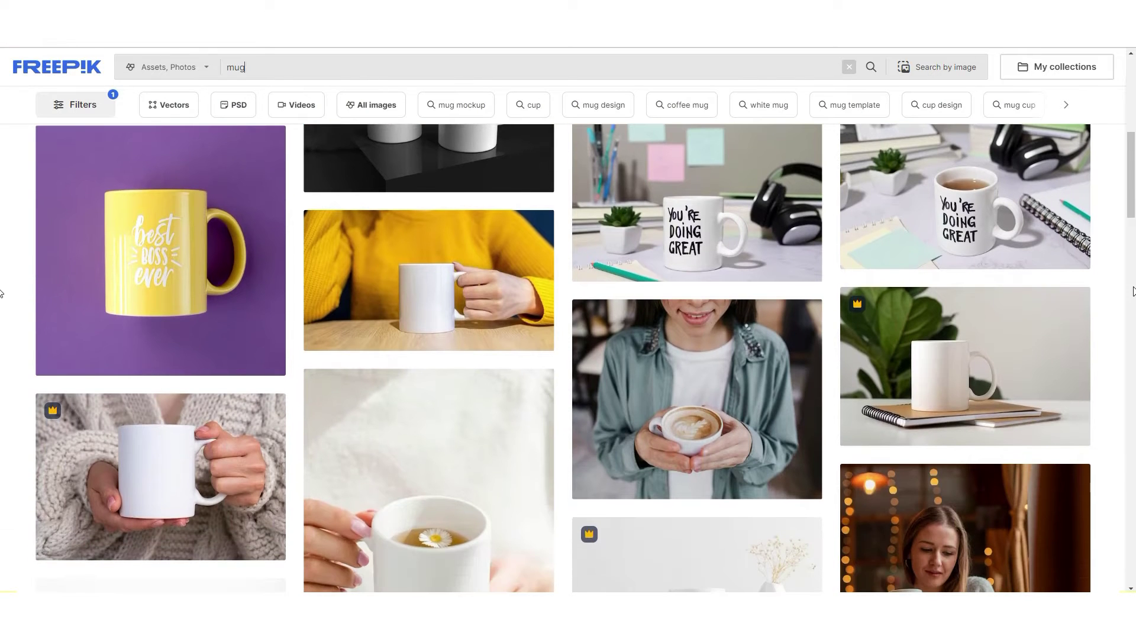
scroll(2, 294, "down", 4)
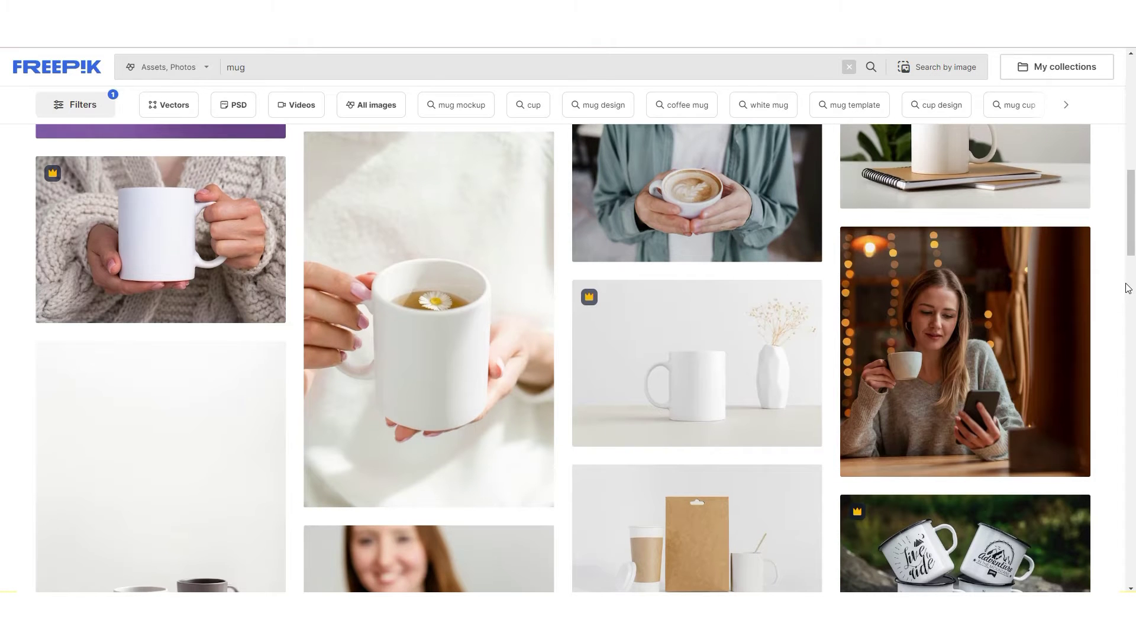
scroll(1128, 289, "down", 1)
left_click(491, 254)
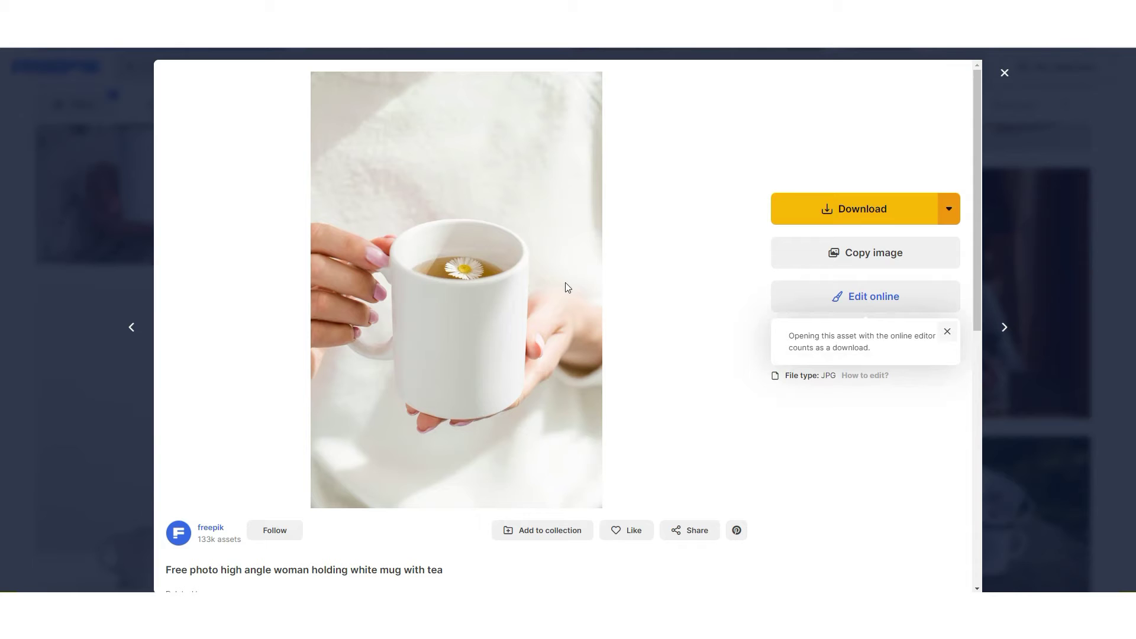
left_click(840, 219)
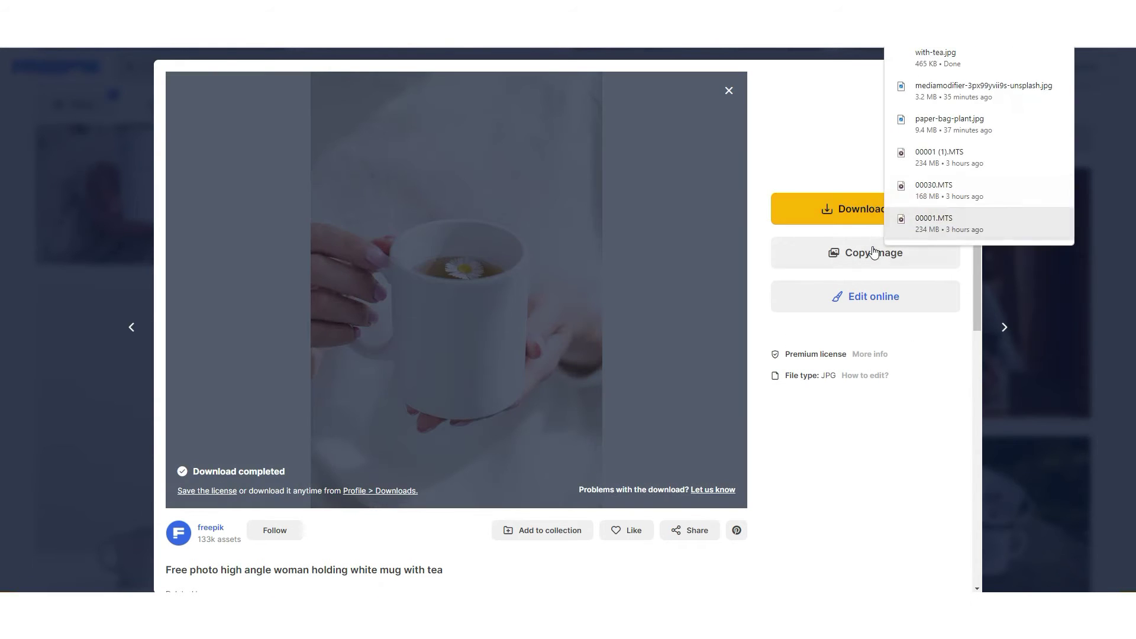
left_click(1051, 306)
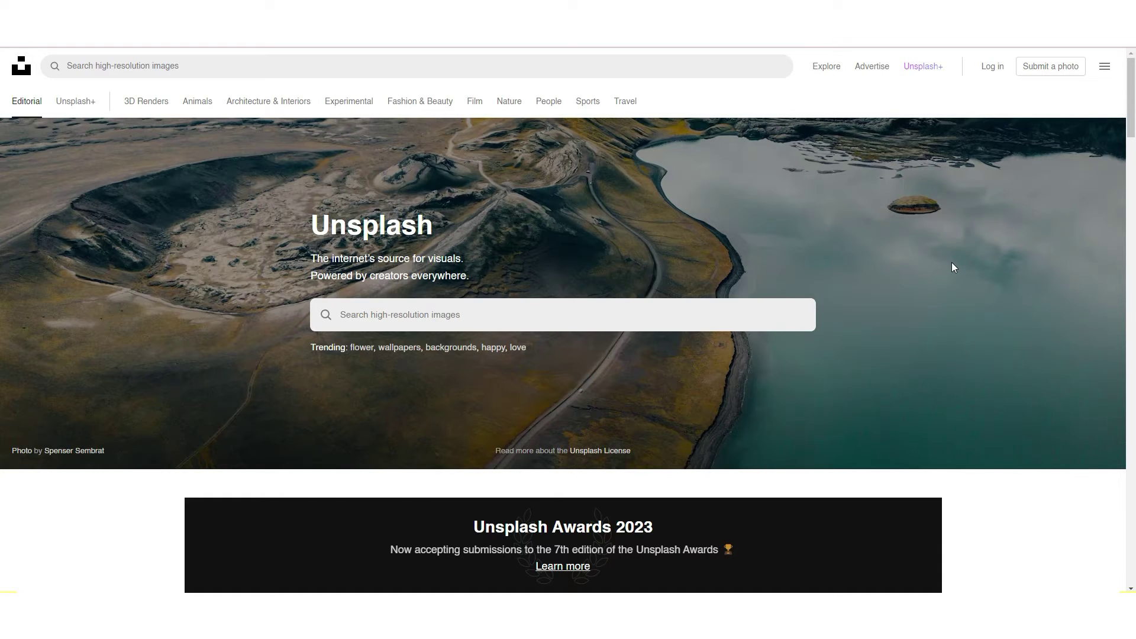
Rerun the recent 't shirt white' Unsplash search and download the woman's white top photo free.
left_click(408, 315)
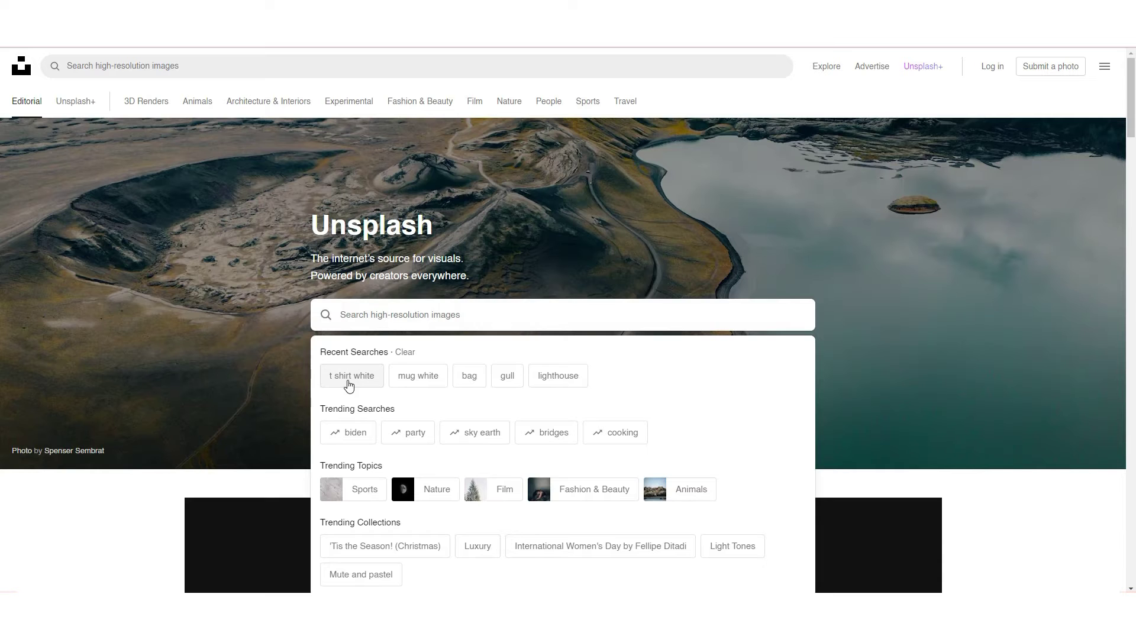
left_click(349, 382)
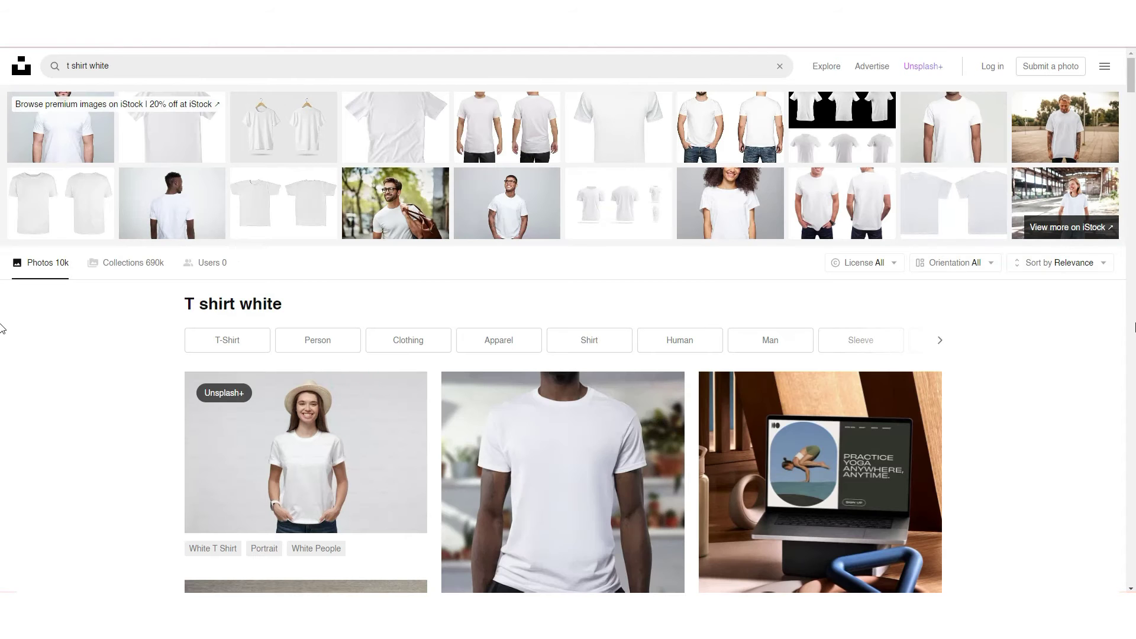
scroll(1, 332, "down", 5)
scroll(1, 334, "down", 3)
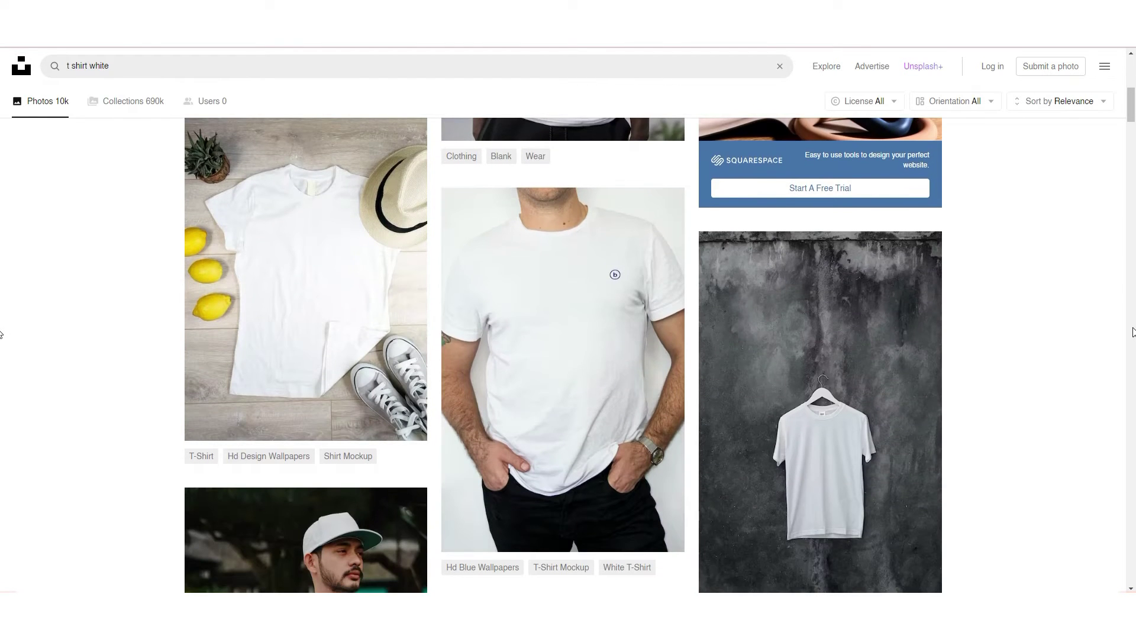
scroll(1, 334, "down", 6)
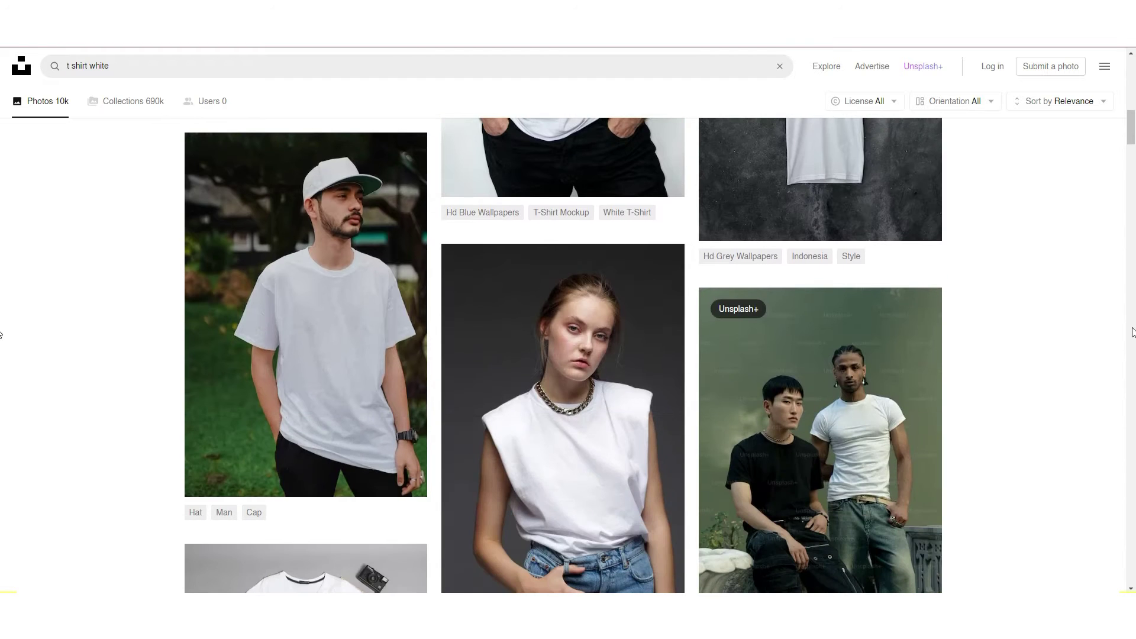
scroll(1022, 317, "down", 3)
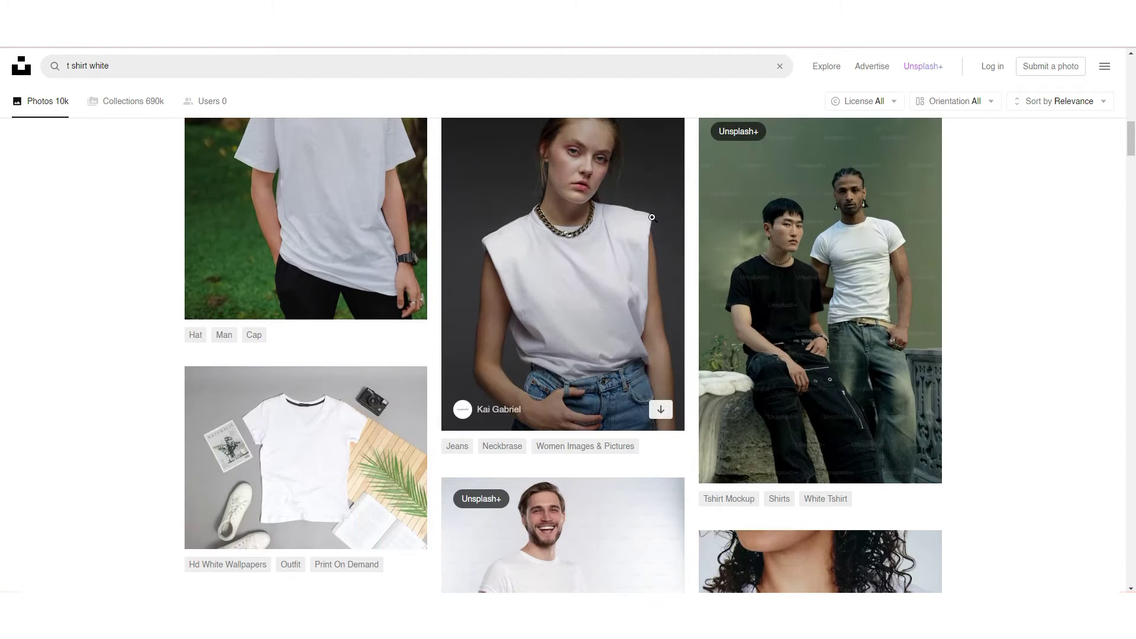
left_click(652, 217)
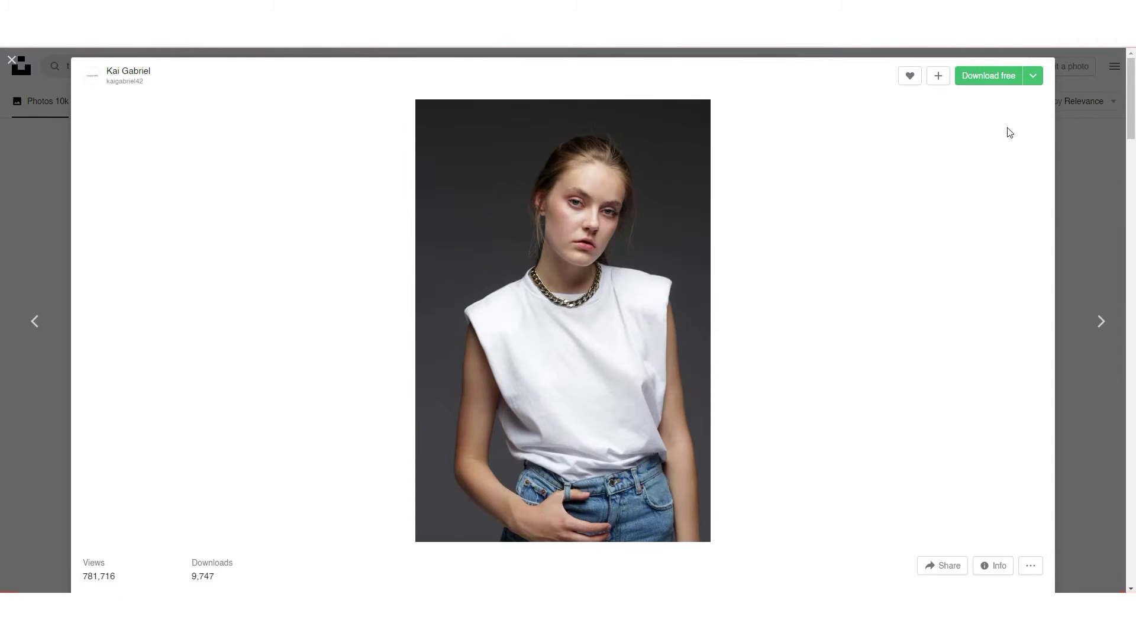
left_click(984, 79)
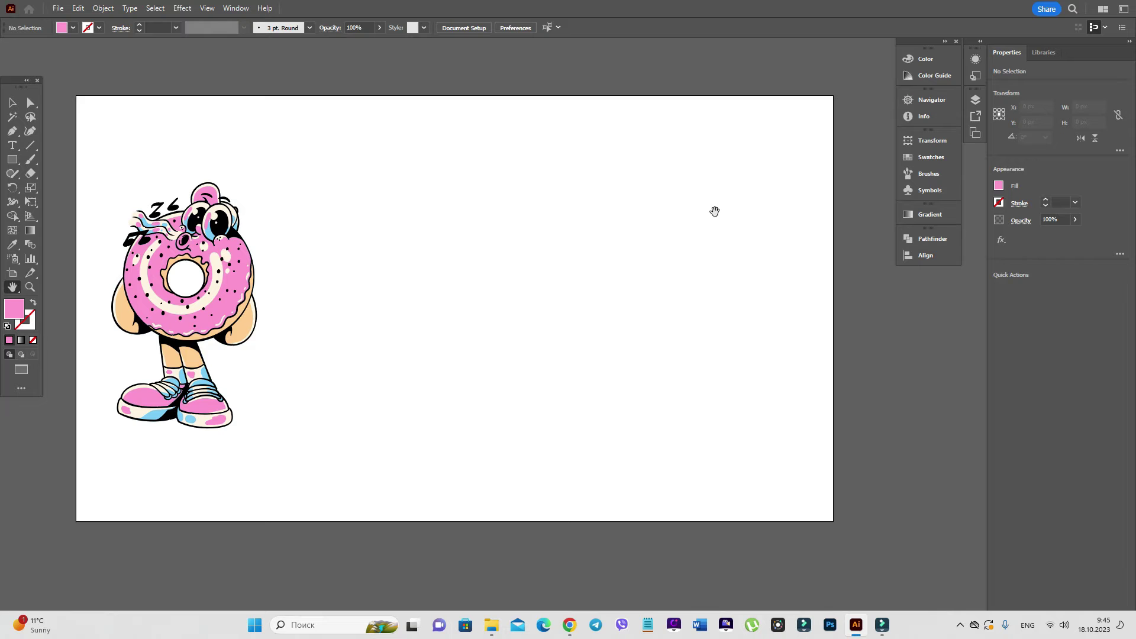
left_click(58, 9)
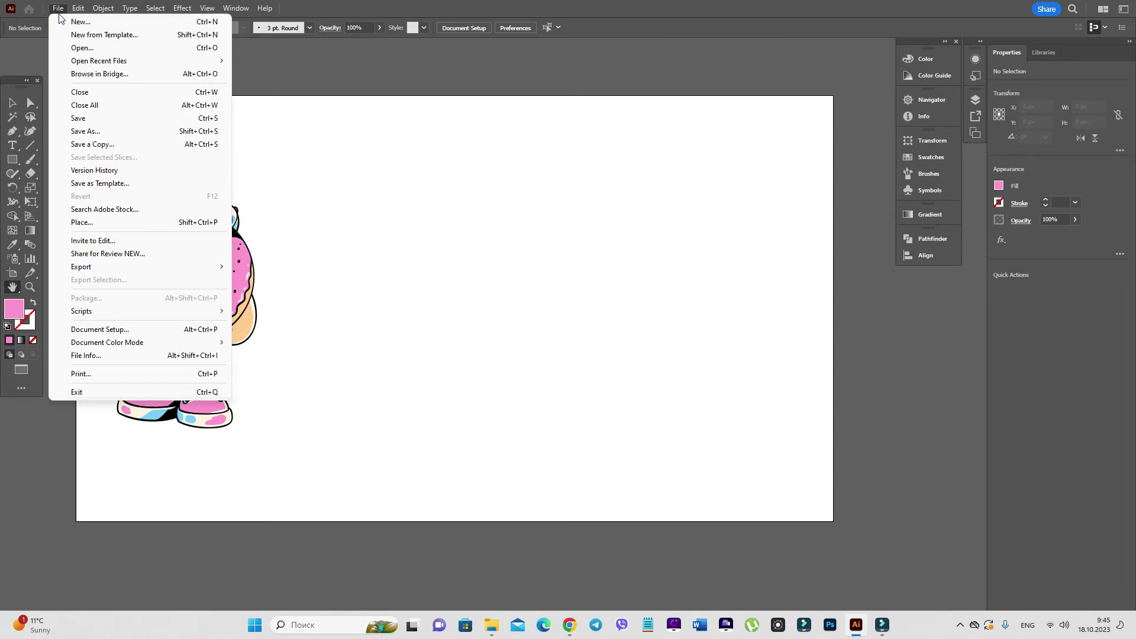
left_click(107, 222)
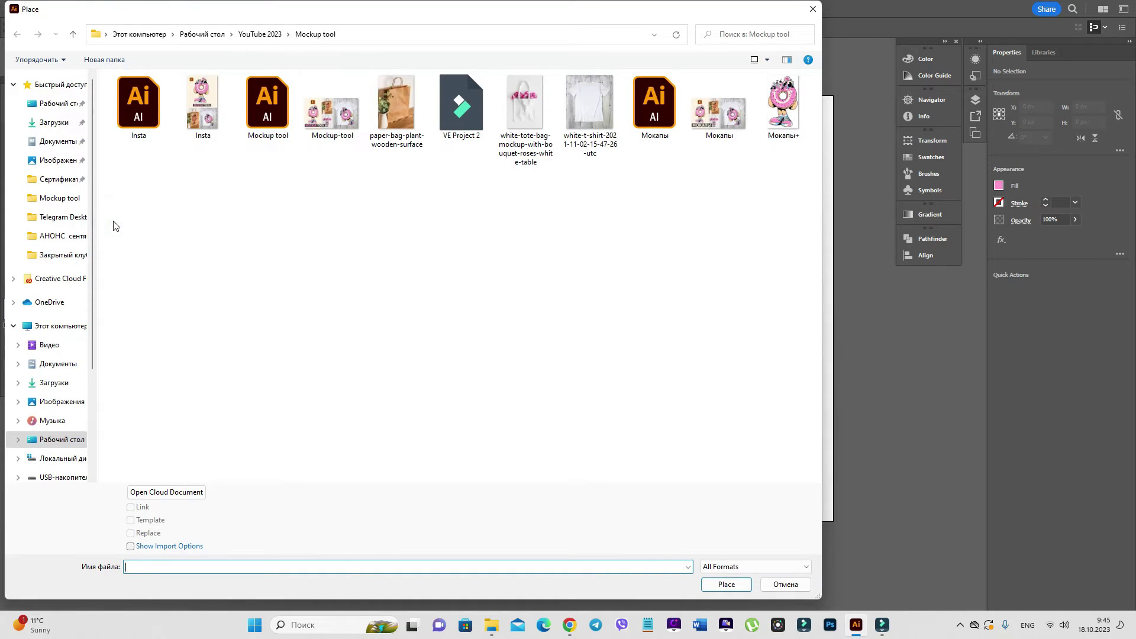
left_click(589, 109)
left_click(727, 584)
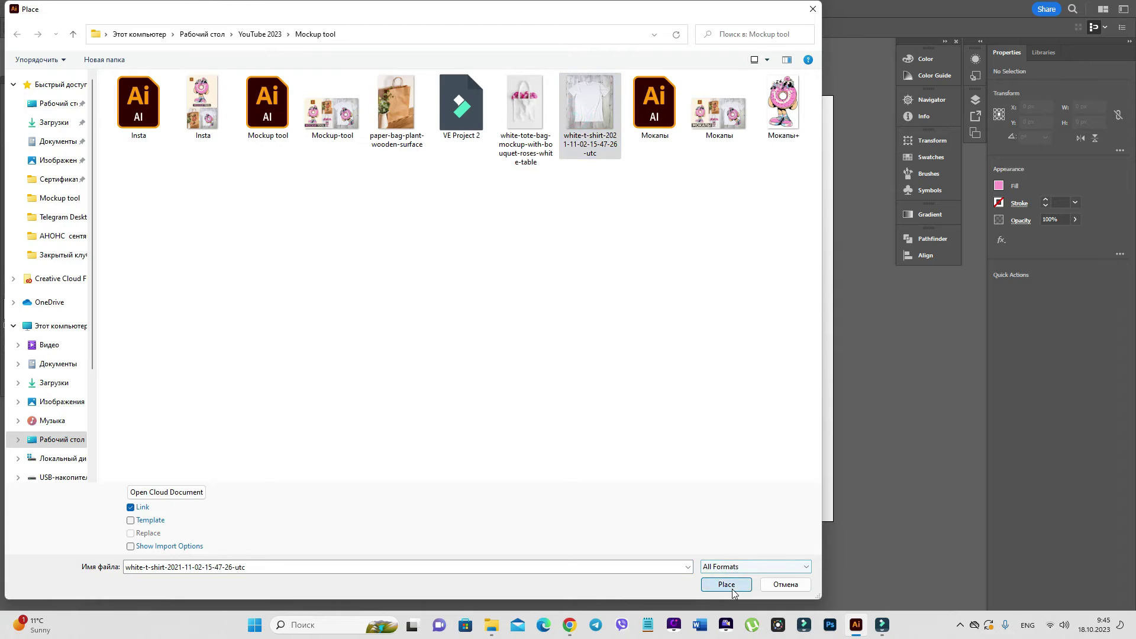
left_click_drag(310, 129, 612, 556)
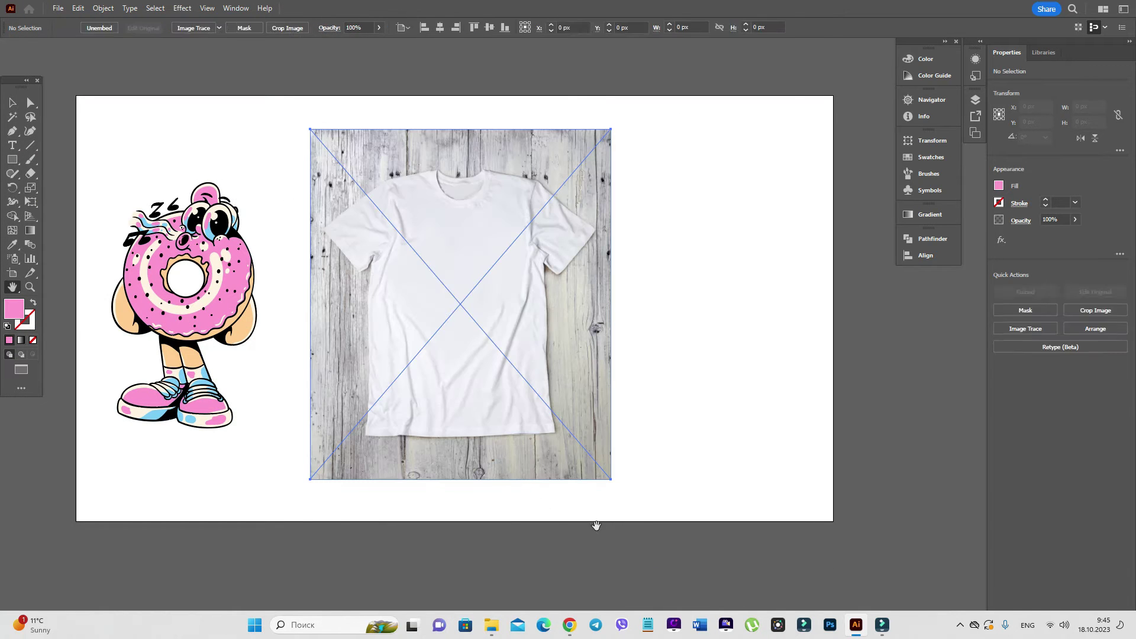
Position the t-shirt photo just right of the donut character.
key("space")
left_click_drag(395, 245, 469, 256)
left_click_drag(600, 254, 596, 249)
left_click(720, 253)
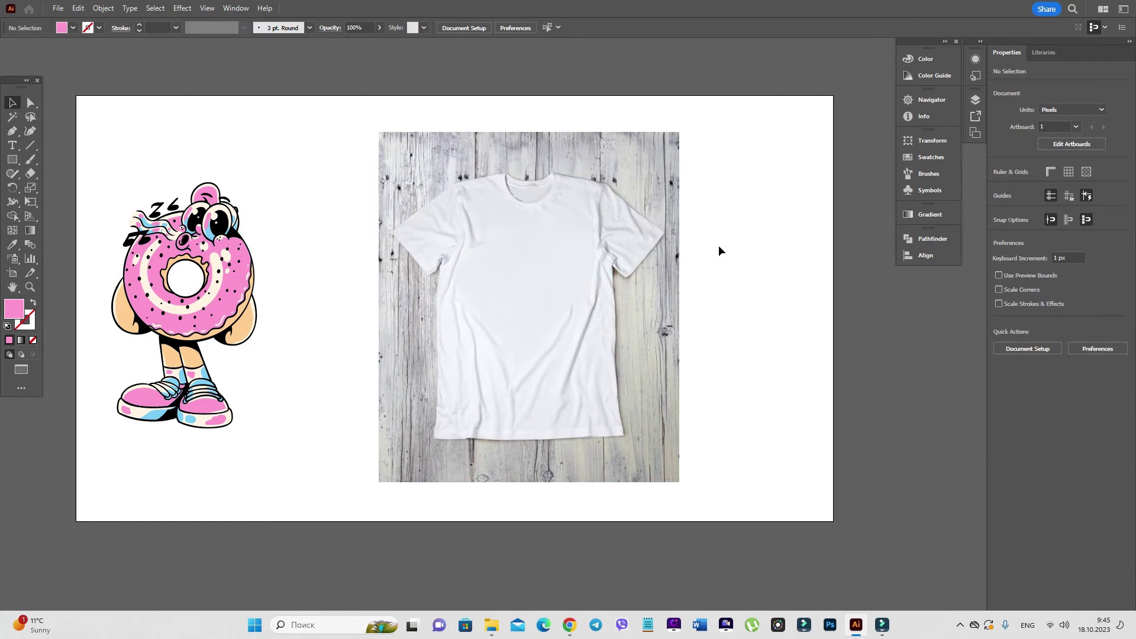
left_click_drag(142, 172, 307, 421)
left_click(534, 236)
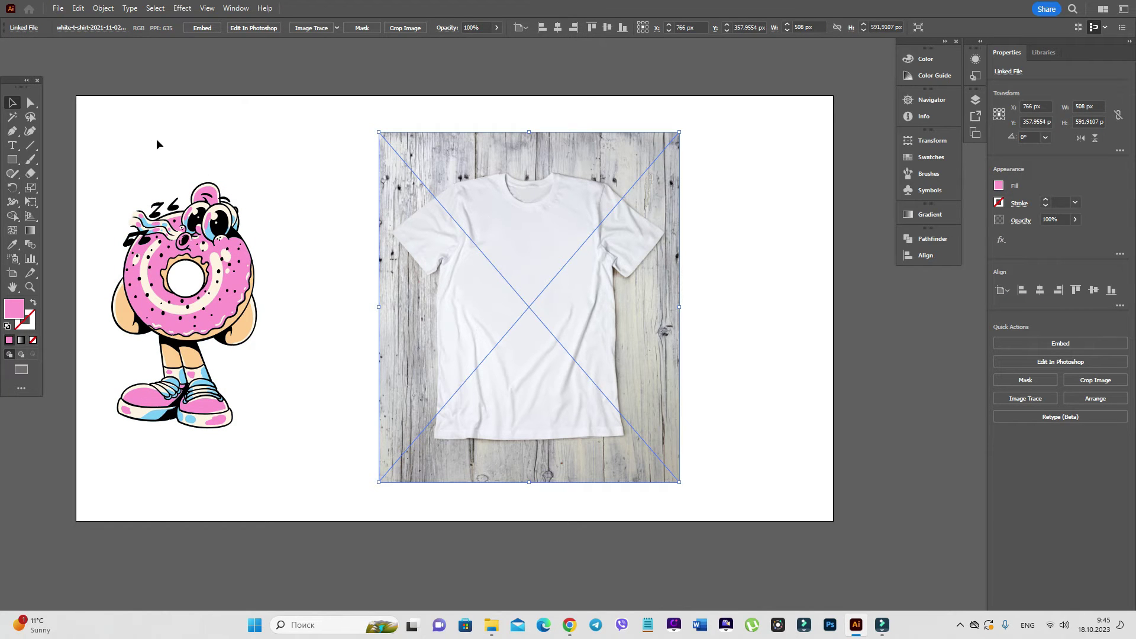
Make a Mockup (Beta) of the donut on the t-shirt, then lower and tilt the donut.
left_click_drag(176, 221, 259, 222)
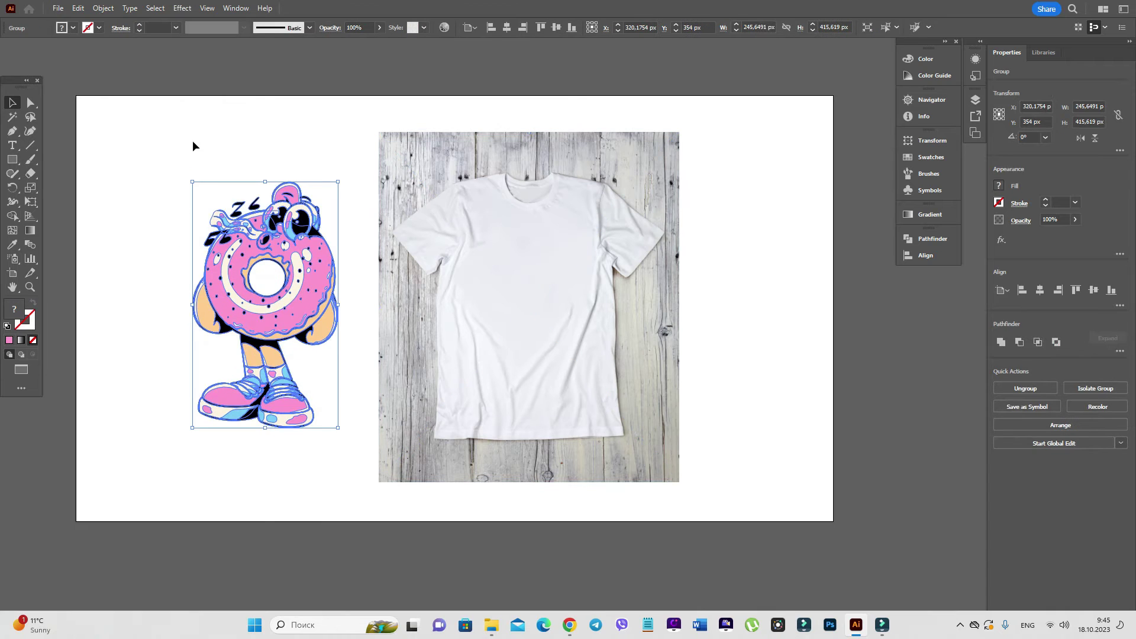
left_click_drag(191, 128, 668, 523)
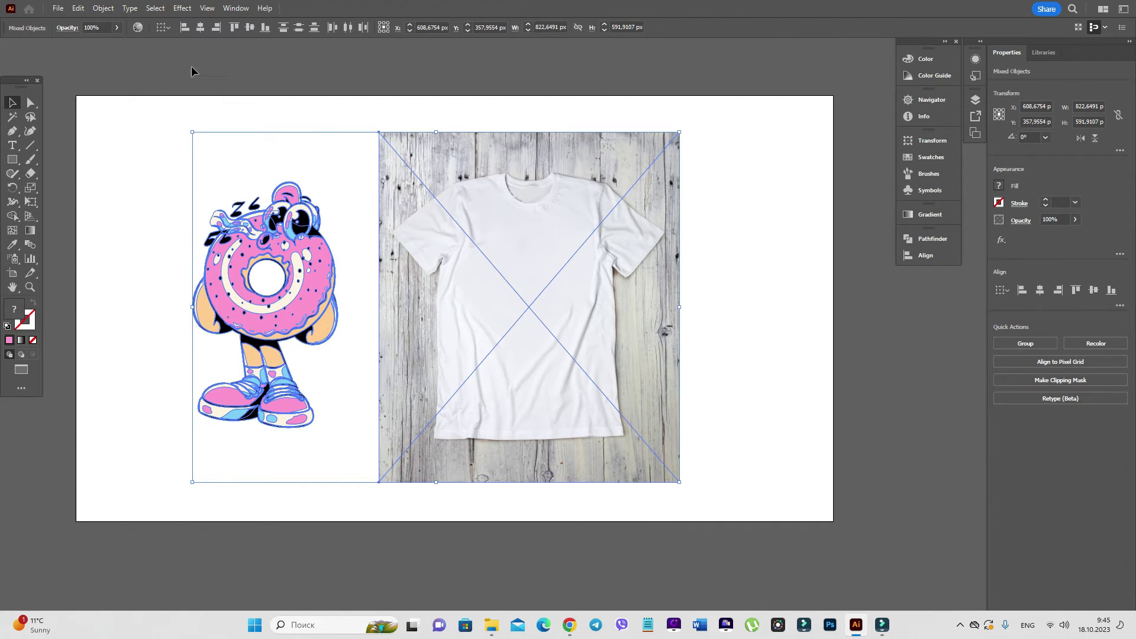
left_click(103, 7)
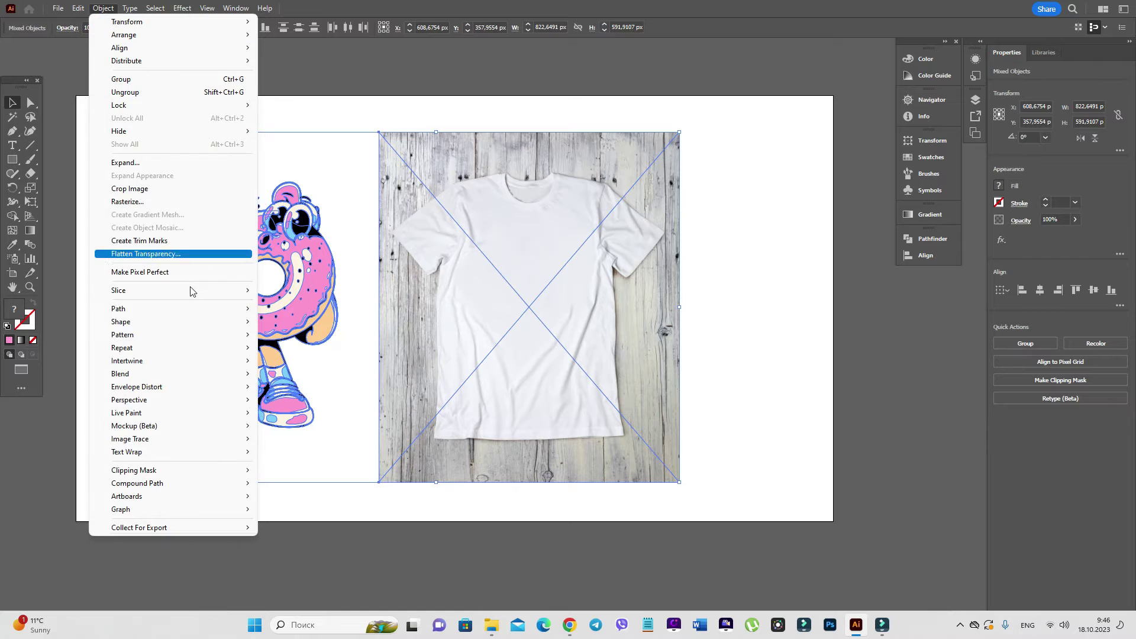
mouse_move(212, 427)
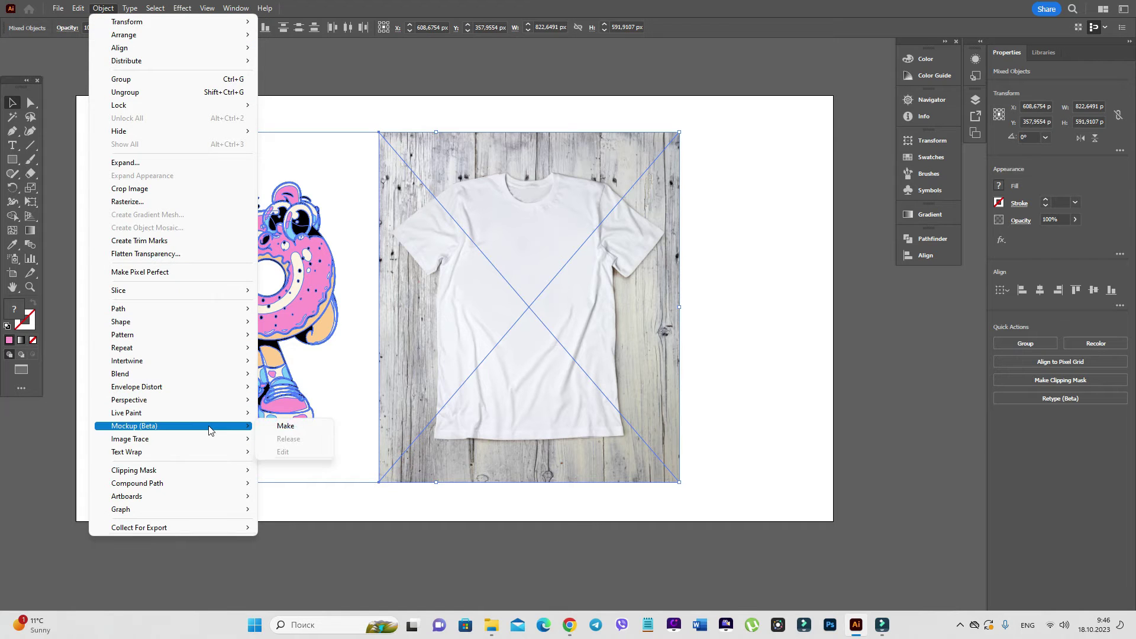
left_click(291, 428)
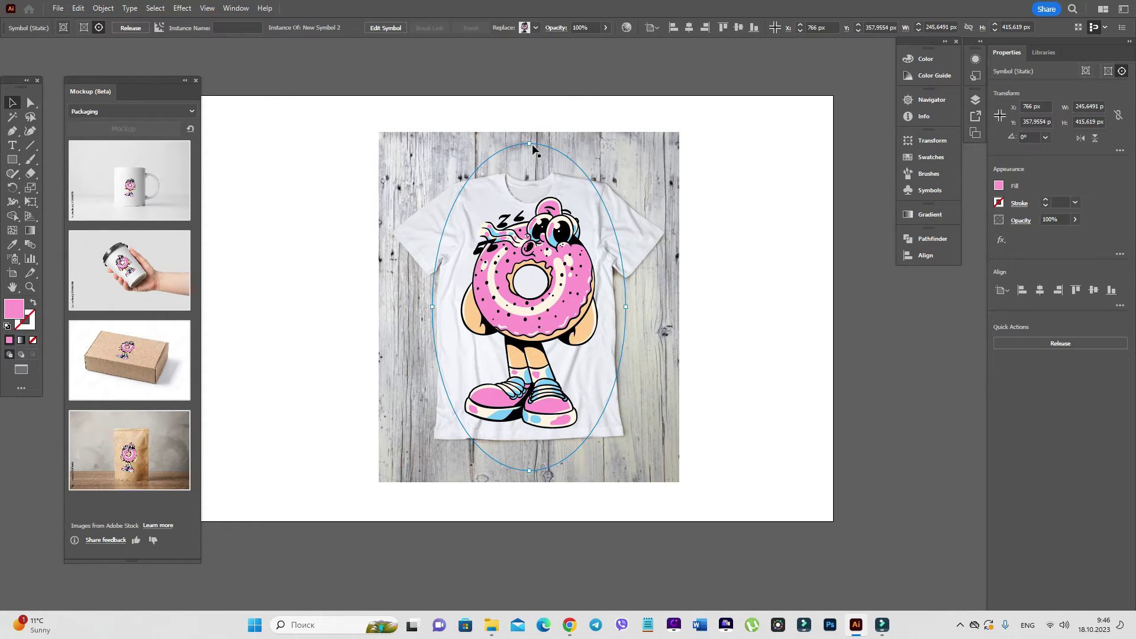
left_click_drag(531, 150, 531, 193)
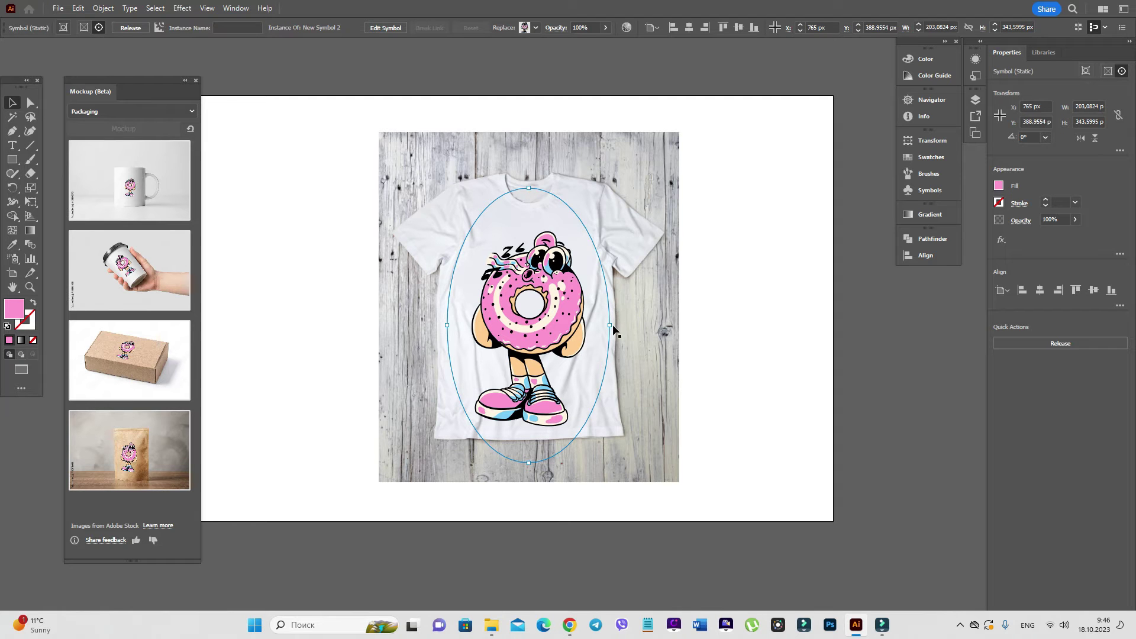
left_click_drag(619, 320, 614, 271)
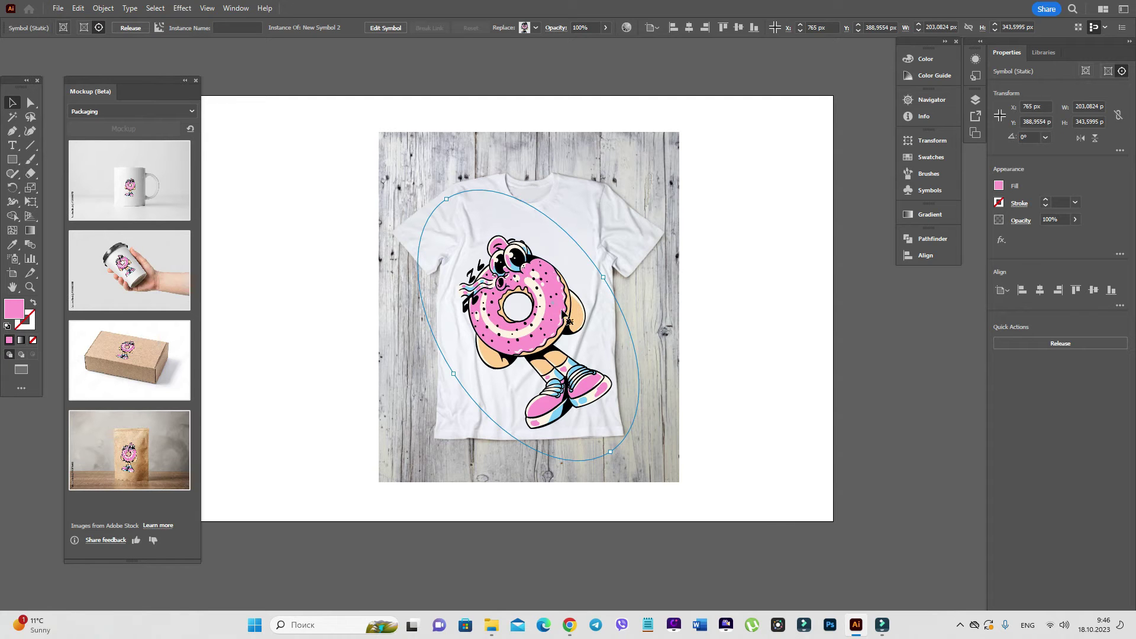
Move the donut toward the shirt's lower right and set its blend mode to Multiply.
left_click_drag(569, 320, 600, 338)
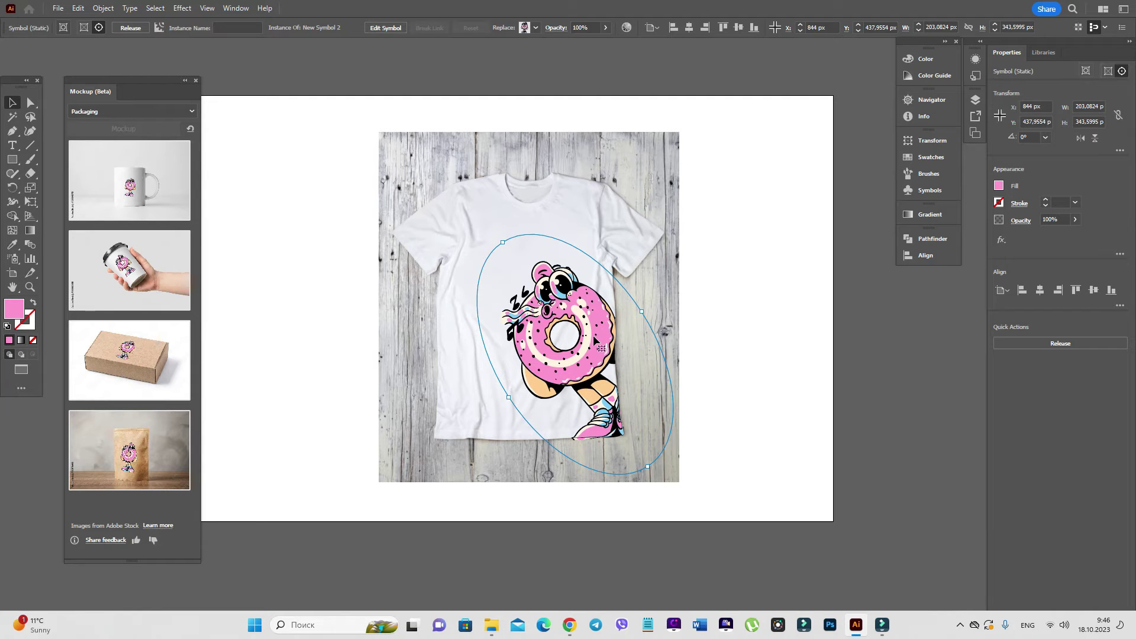
left_click(1021, 220)
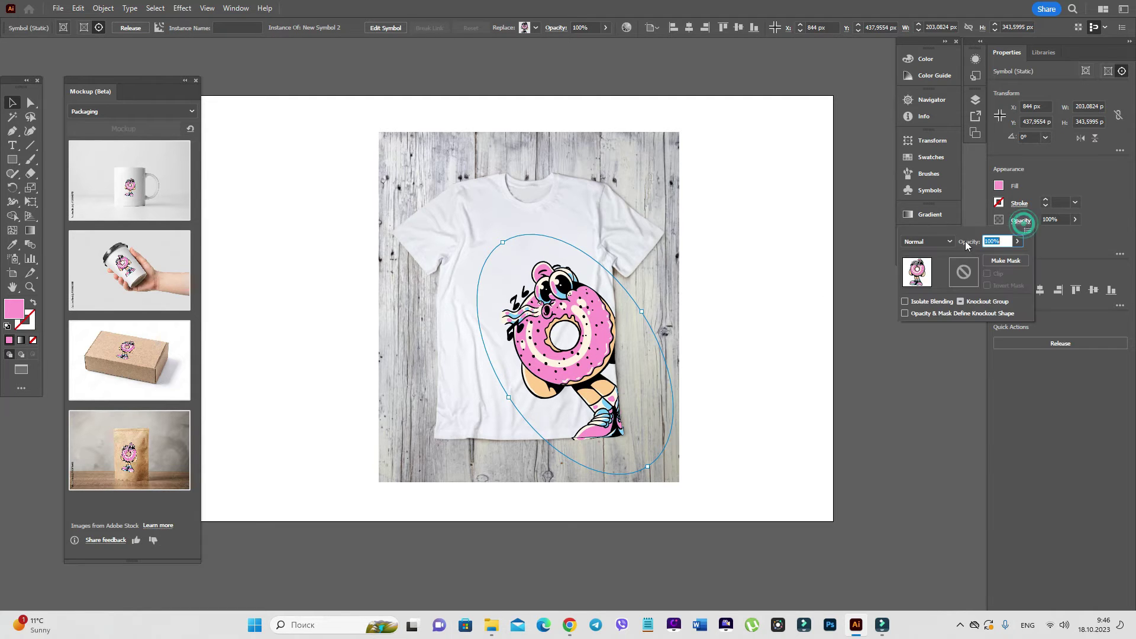
left_click(927, 241)
left_click(930, 284)
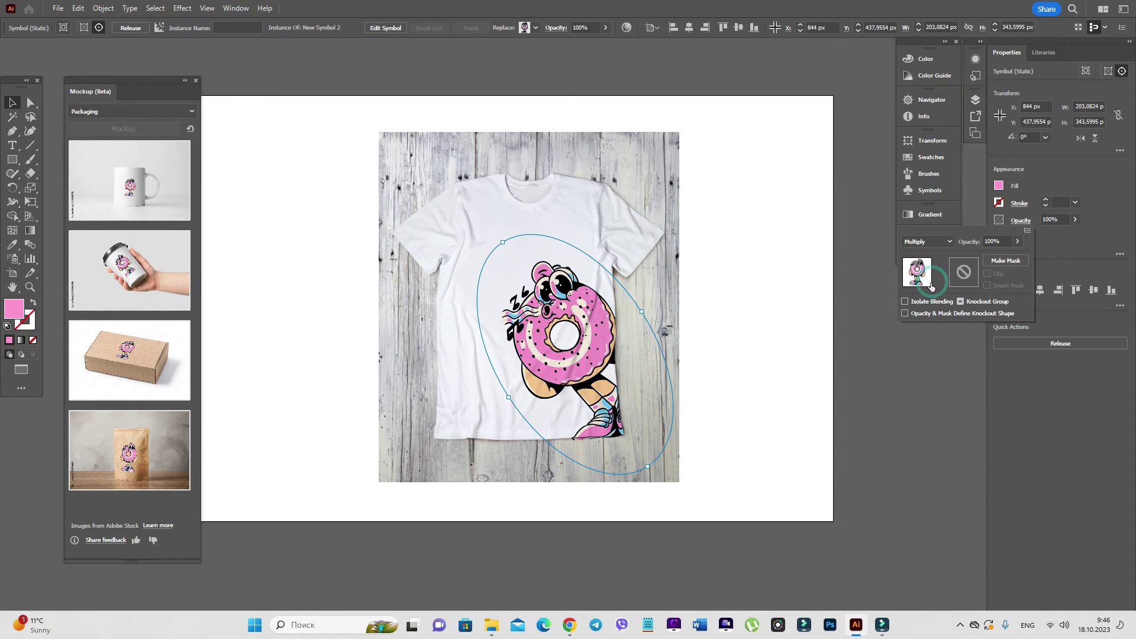
left_click(733, 315)
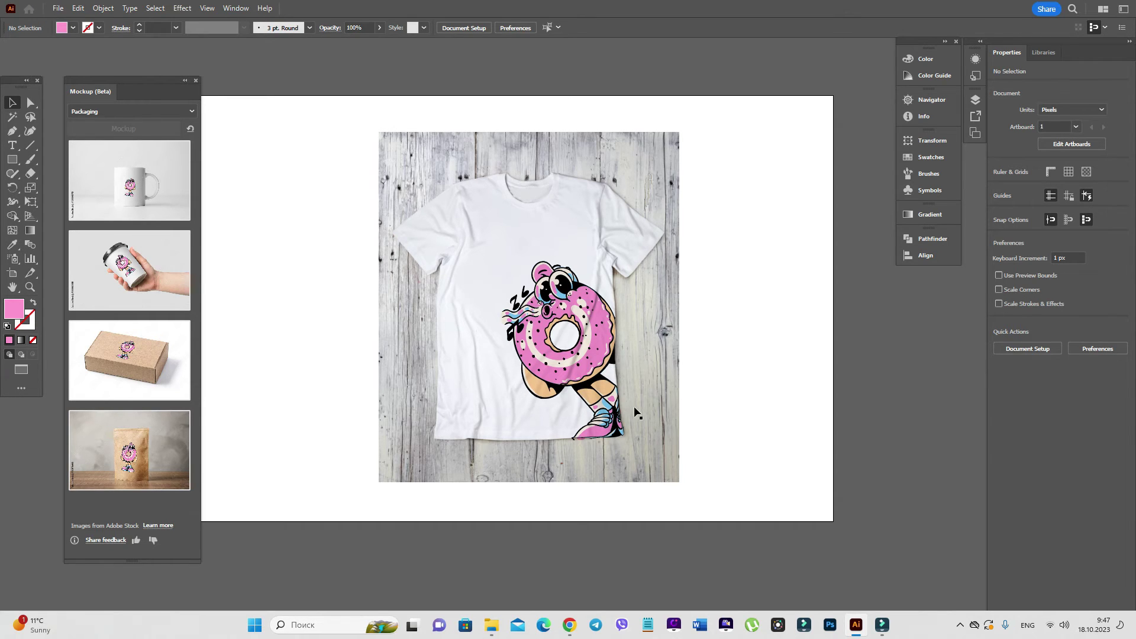
Release the t-shirt mockup with Object > Mockup (Beta) > Release.
left_click(604, 339)
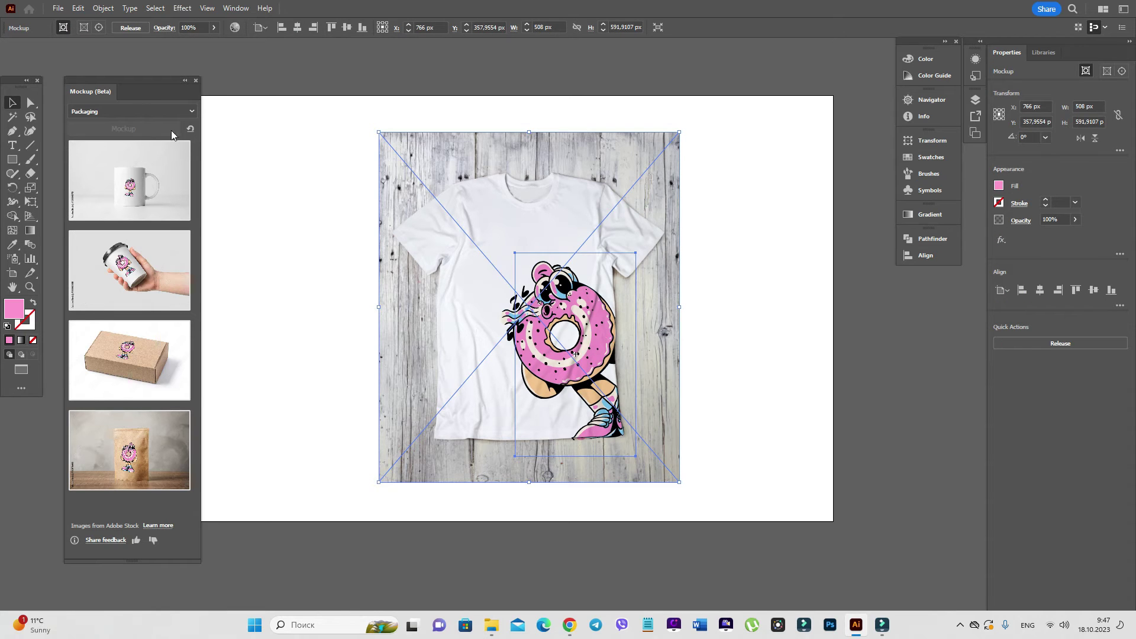
left_click(103, 8)
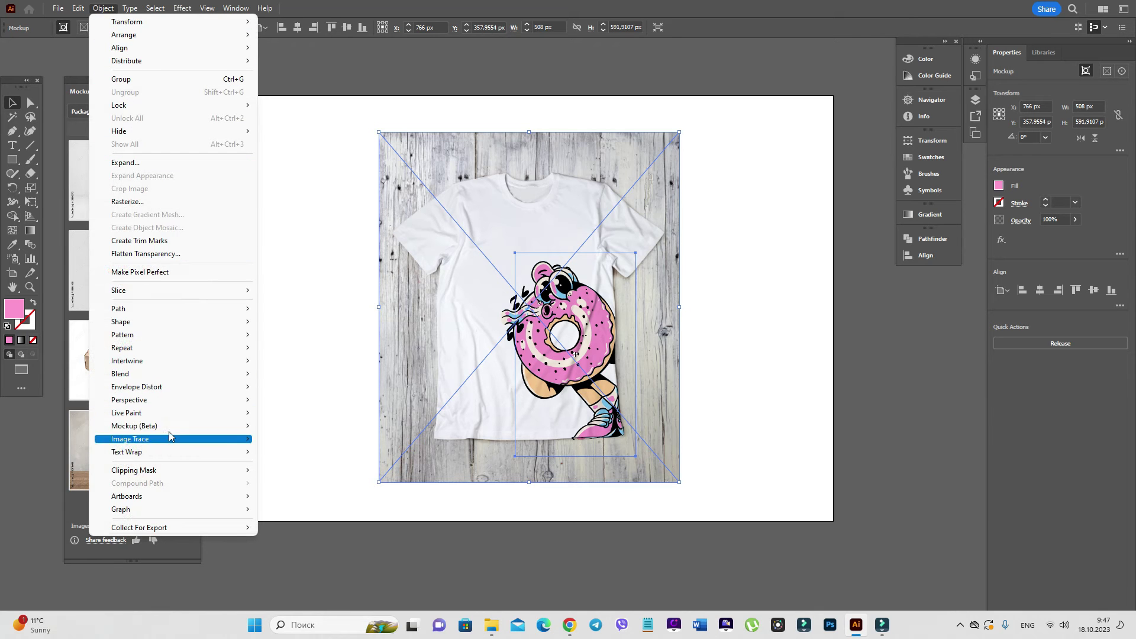
mouse_move(169, 439)
left_click(293, 441)
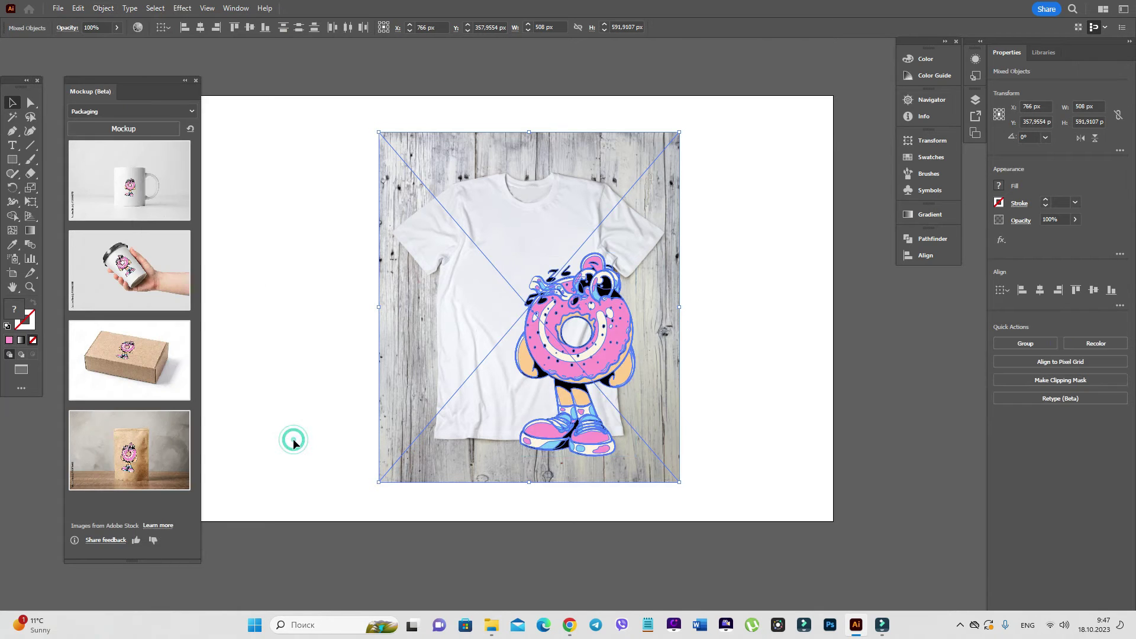
Move the donut back to the left and delete the t-shirt photo.
left_click(299, 349)
left_click_drag(611, 342, 338, 321)
left_click(610, 274)
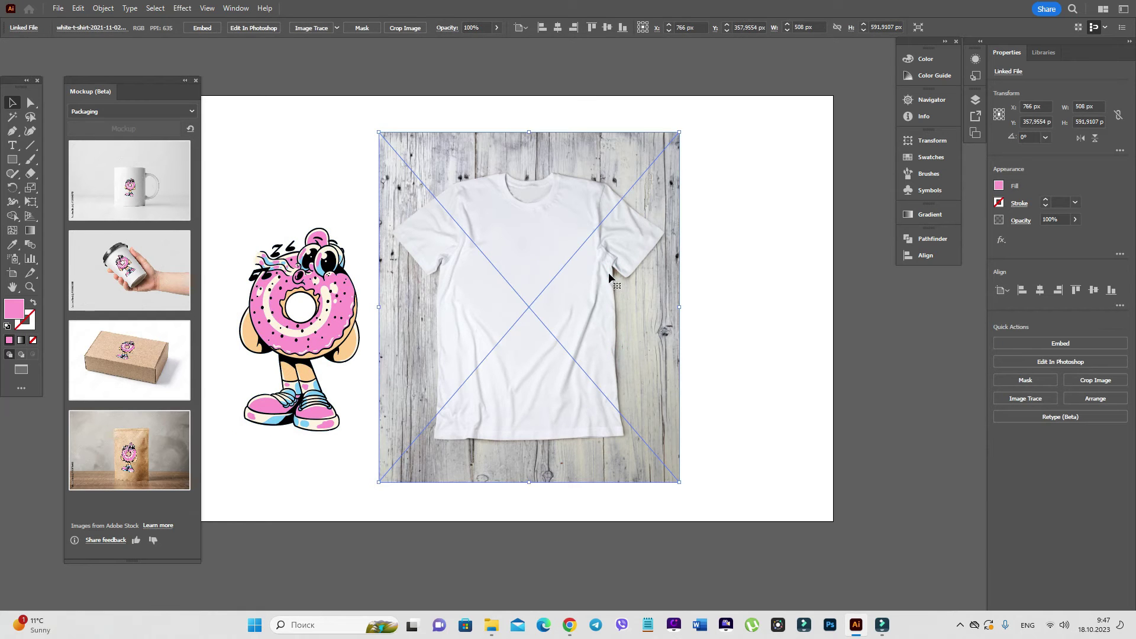
key("Delete")
Place the paper-bag-plant-wooden-surface photo on the artboard and bring the donut beside it.
left_click(58, 7)
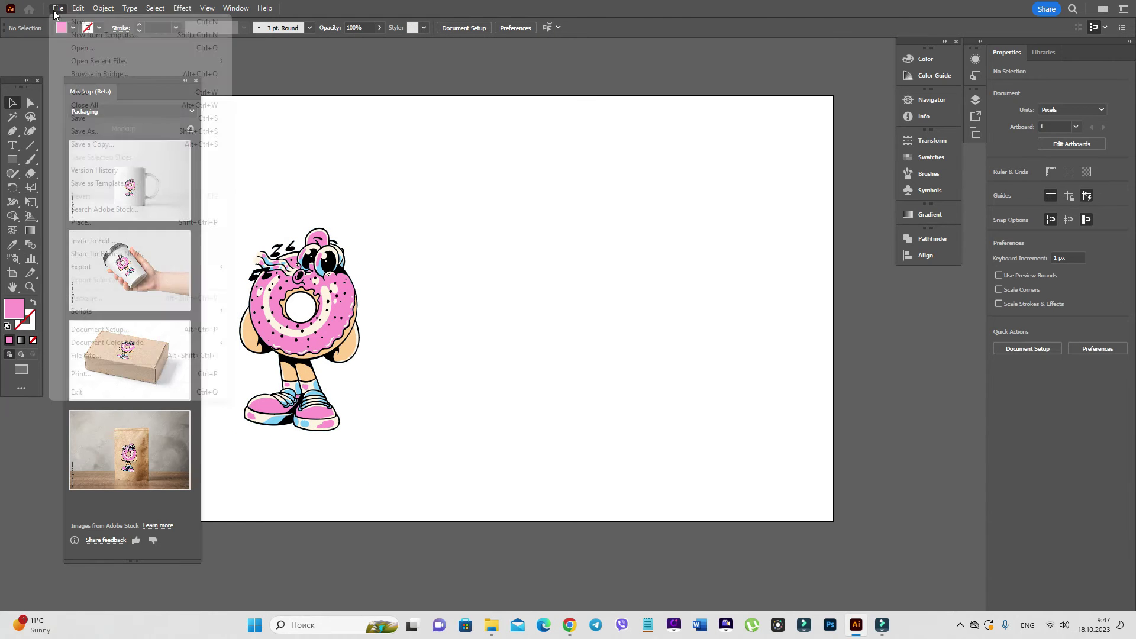
left_click(117, 224)
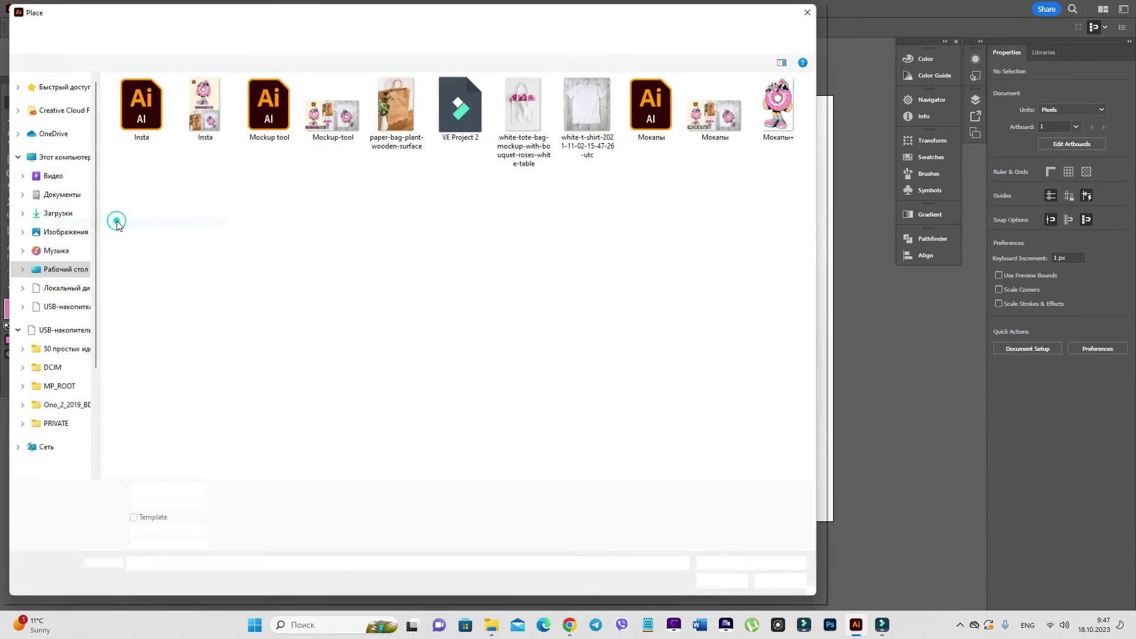
left_click(396, 109)
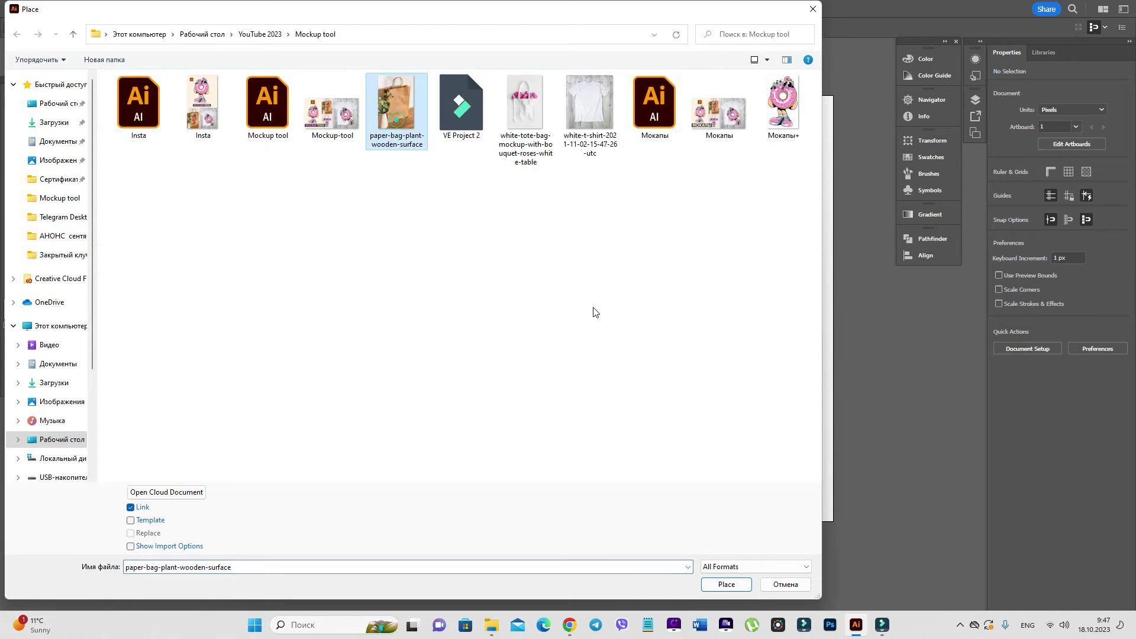
left_click(727, 584)
left_click_drag(629, 354, 733, 463)
left_click_drag(598, 321, 616, 326)
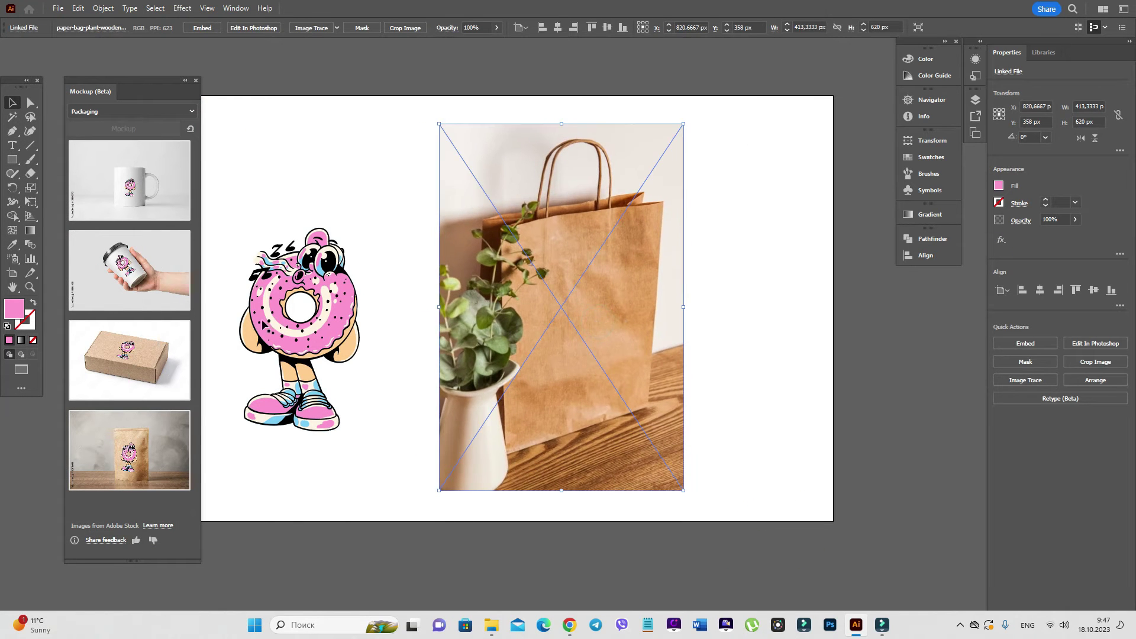
left_click_drag(286, 329, 361, 339)
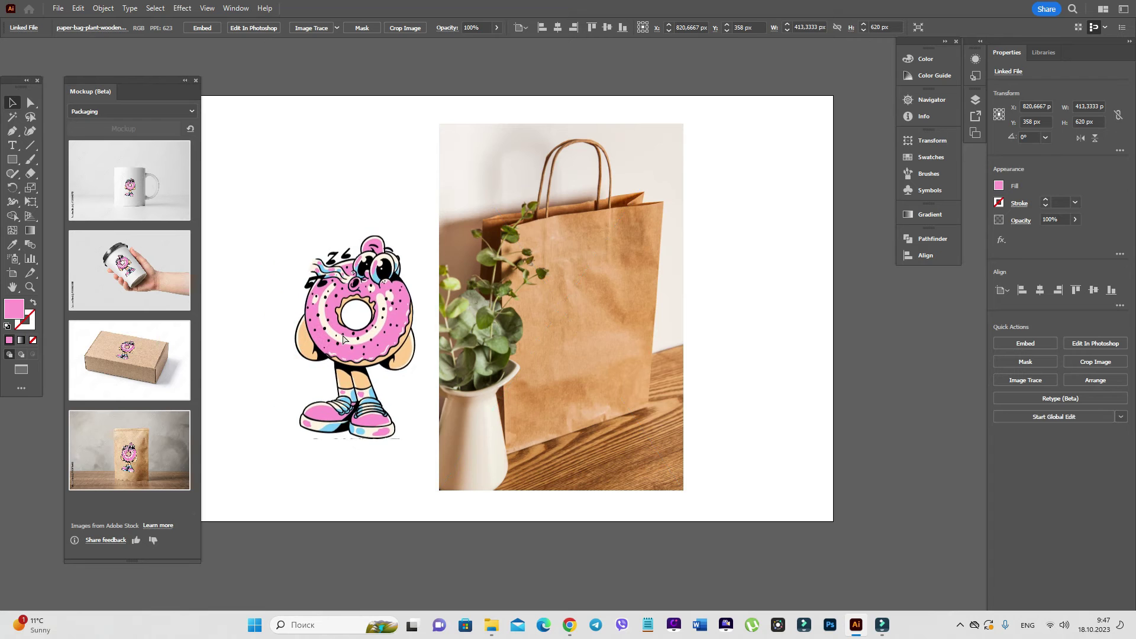
Make a Mockup (Beta) of the donut on the paper bag, then shrink and reposition it.
left_click_drag(286, 120, 697, 507)
left_click(112, 8)
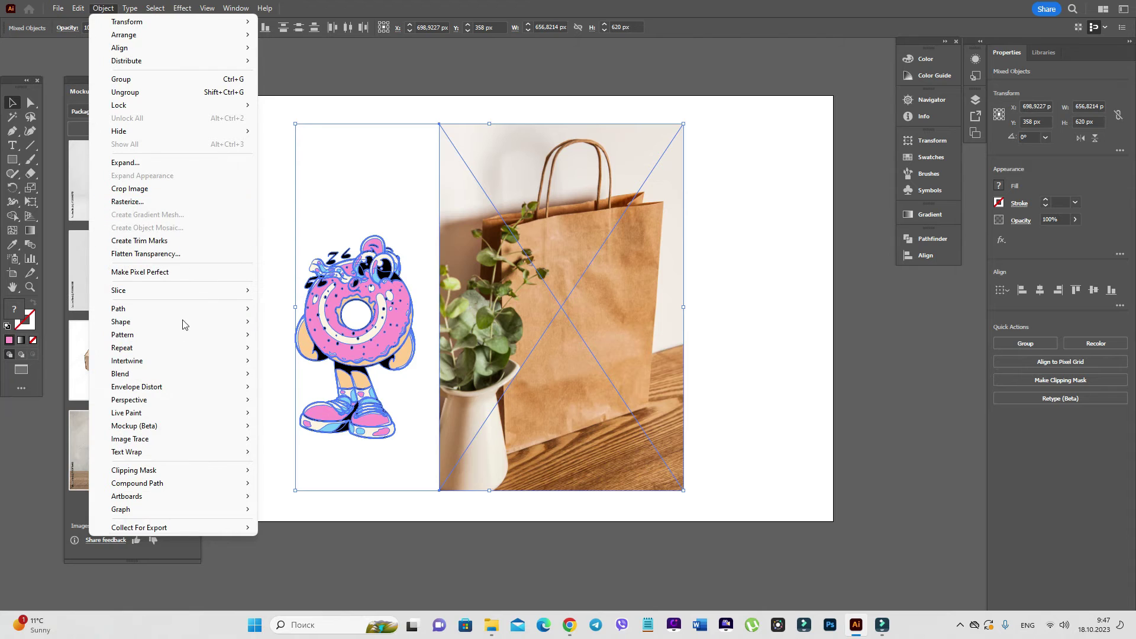
mouse_move(216, 426)
left_click(284, 426)
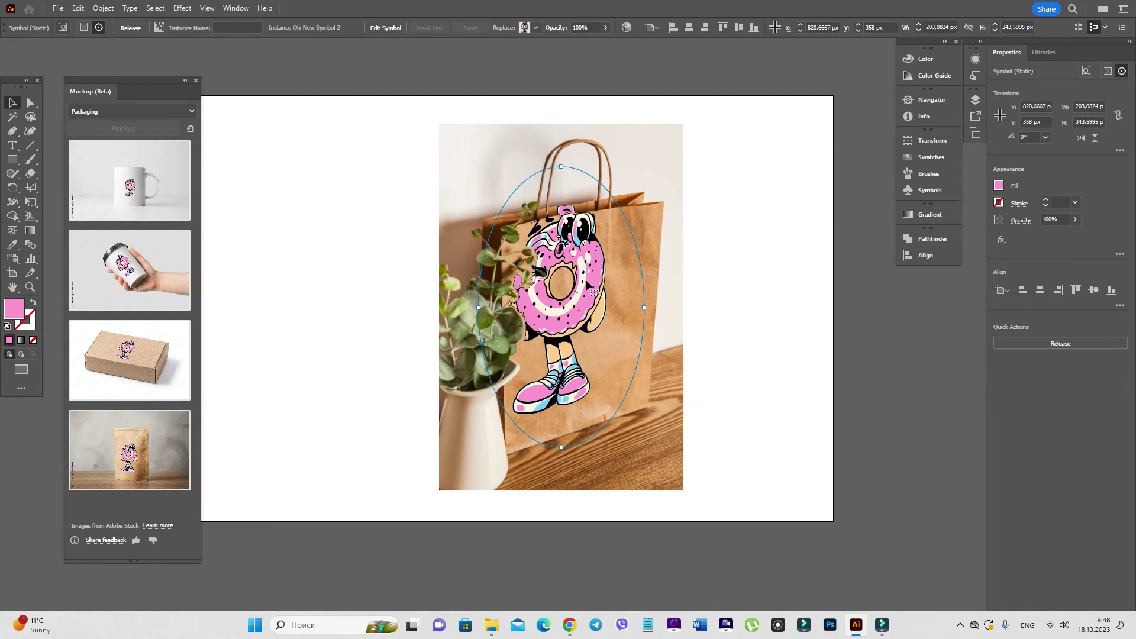
left_click_drag(588, 285, 616, 297)
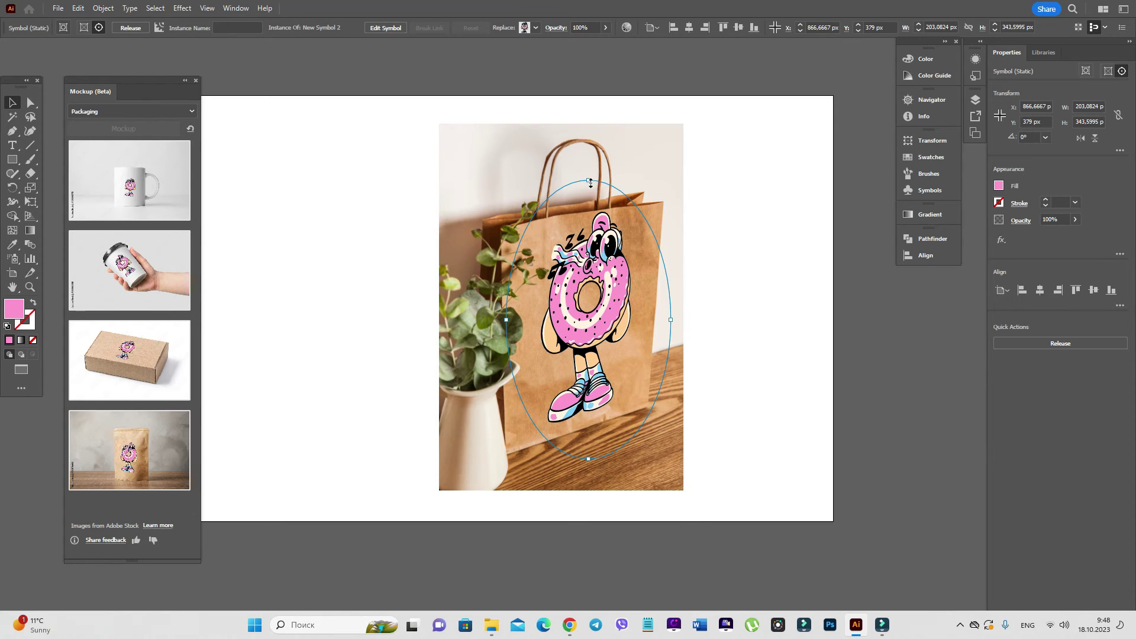
left_click_drag(589, 182, 594, 198)
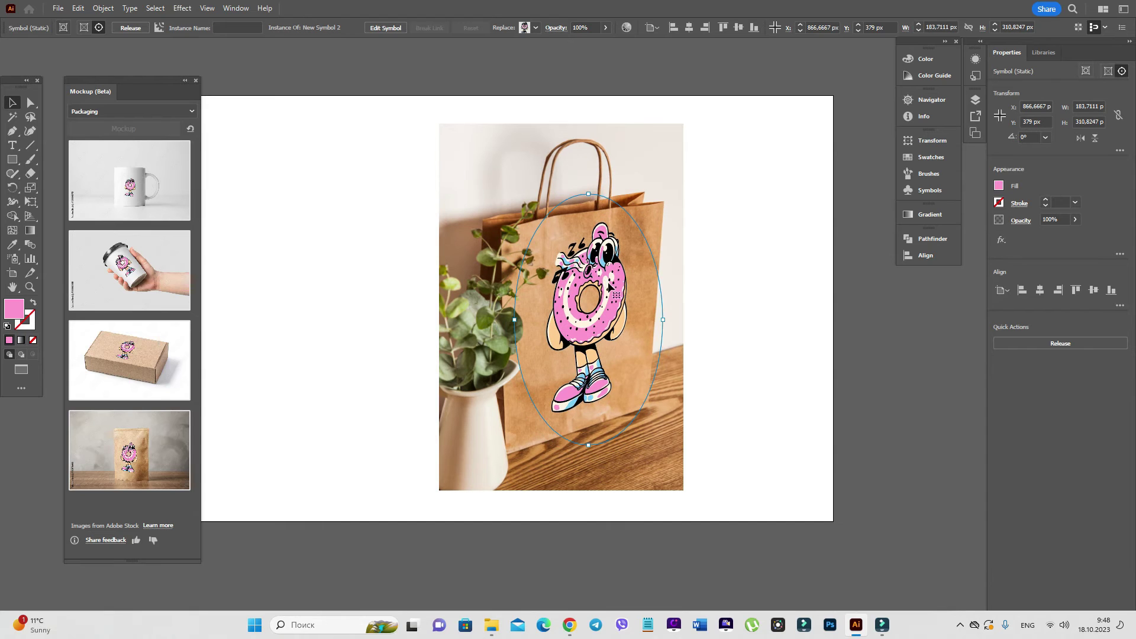
left_click_drag(614, 291, 604, 296)
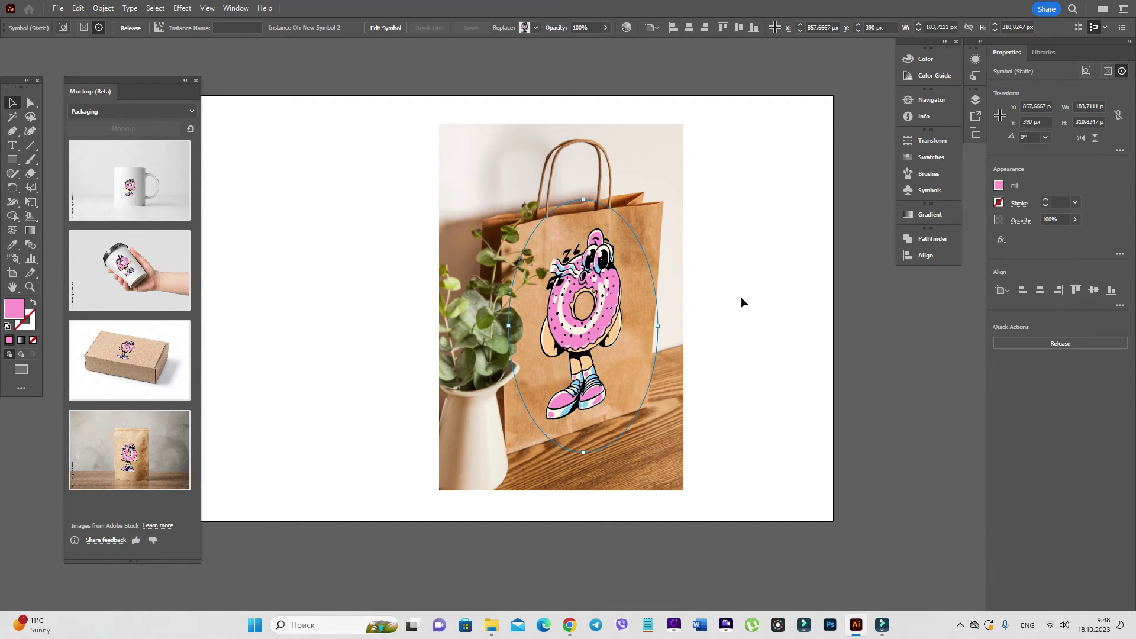
Set the donut's blend mode to Multiply and deselect to review the bag.
left_click(1021, 220)
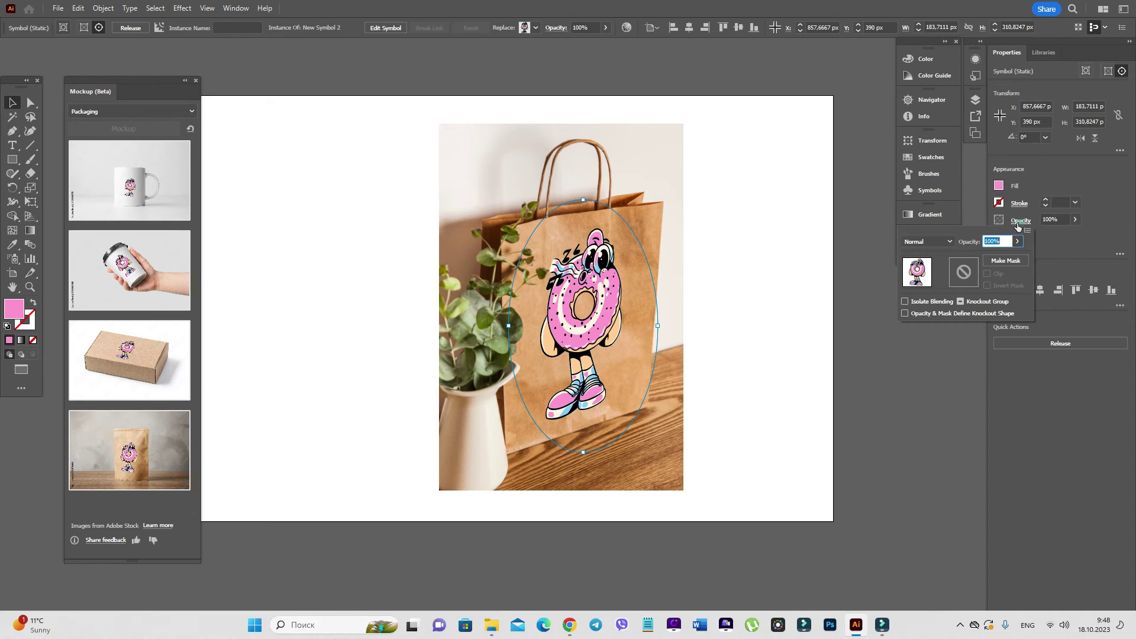
left_click(941, 242)
left_click(926, 283)
left_click(768, 304)
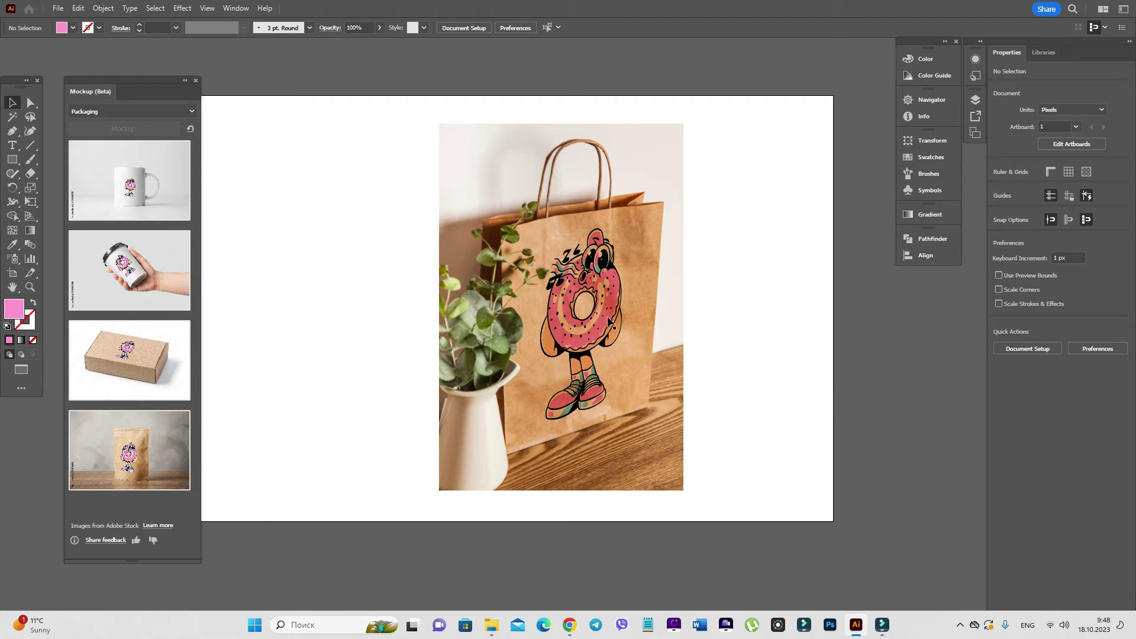
Shift the bag mockup left, then isolate it and centre the donut on the bag front.
mouse_move(646, 340)
left_mouse_down()
mouse_move(553, 334)
mouse_move(557, 314)
mouse_move(628, 328)
left_mouse_up()
left_click(693, 317)
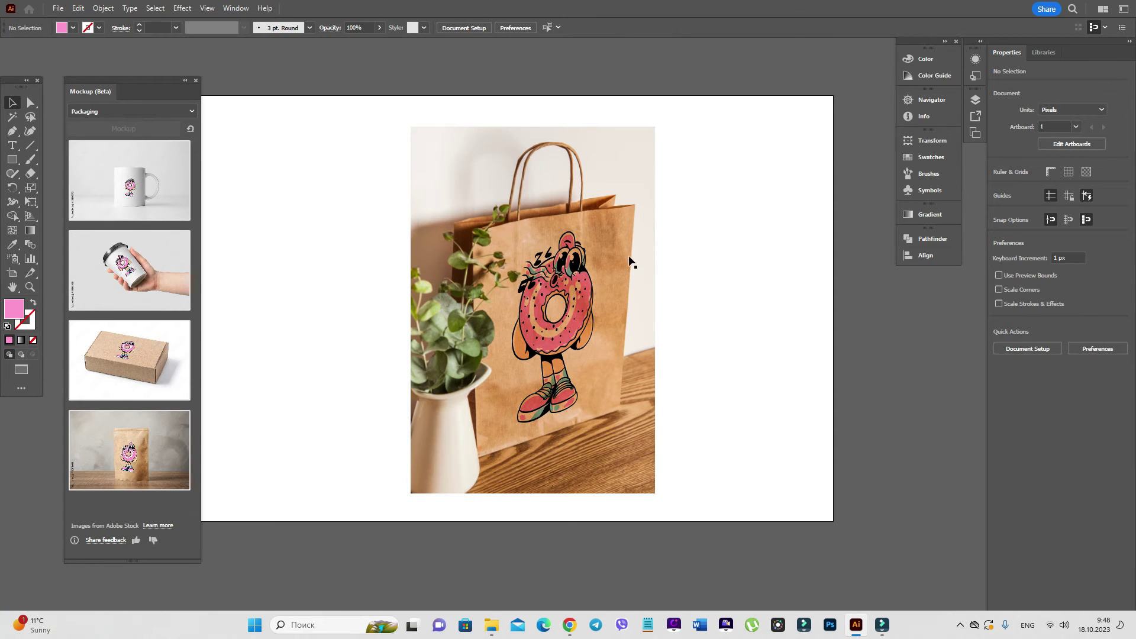
double_click(581, 291)
left_click(580, 292)
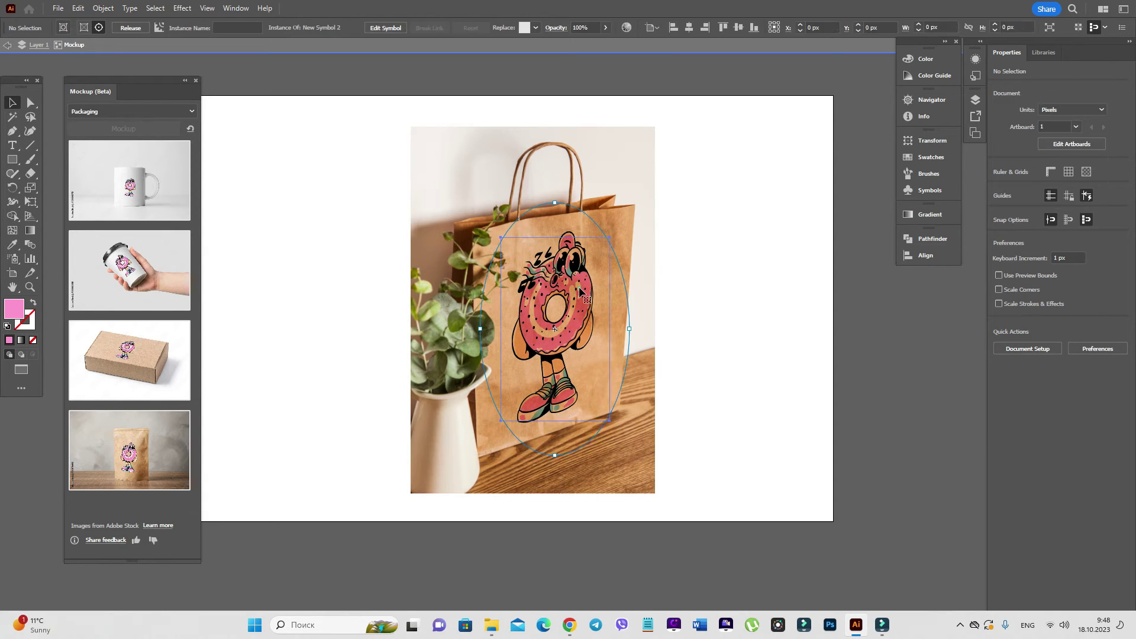
left_click_drag(587, 293, 637, 288)
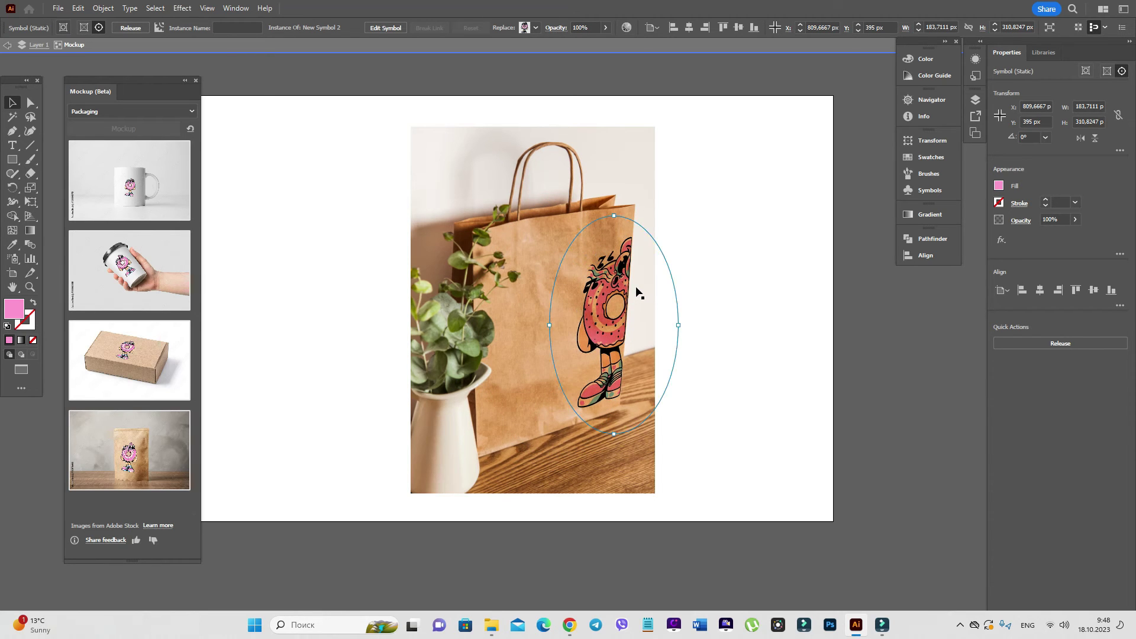
left_click(756, 286)
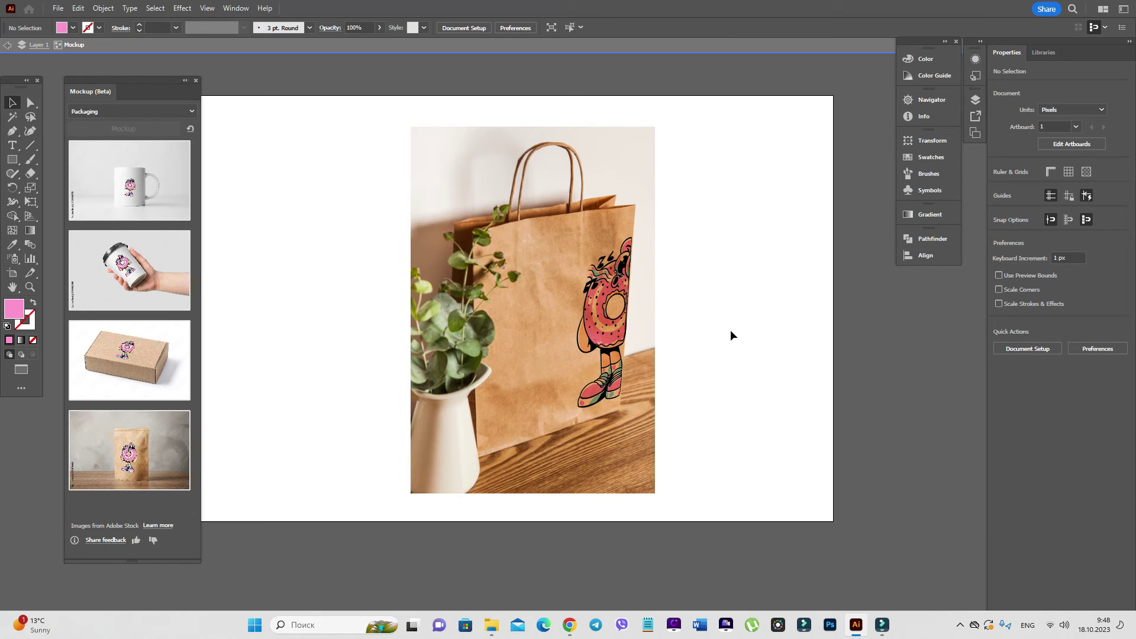
left_click(611, 307)
left_click(610, 296)
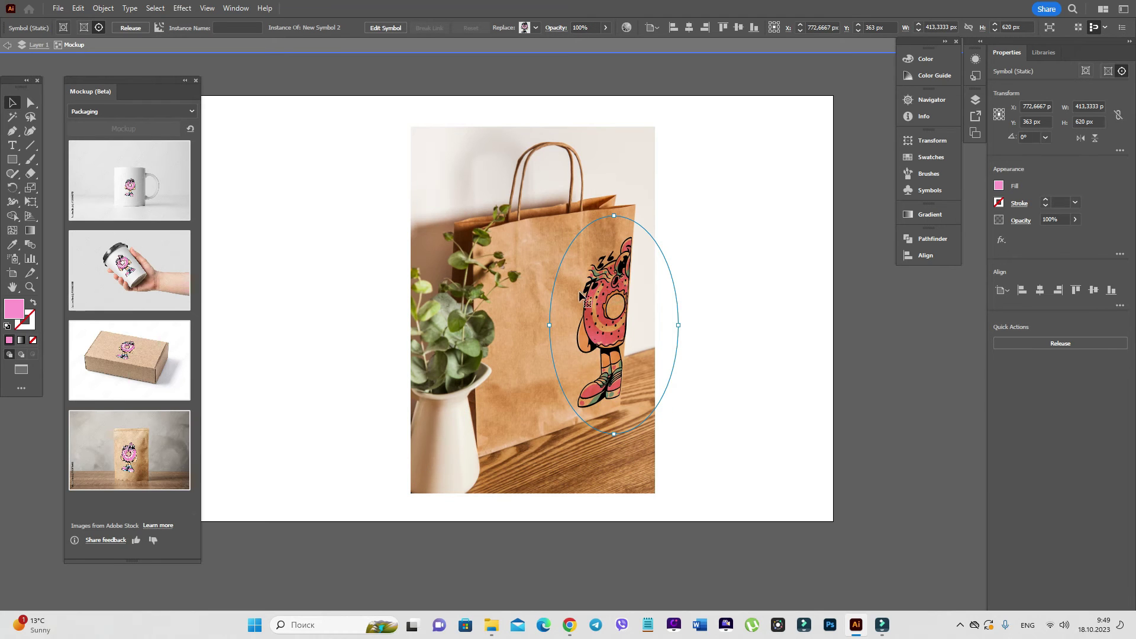
left_click_drag(574, 296, 571, 298)
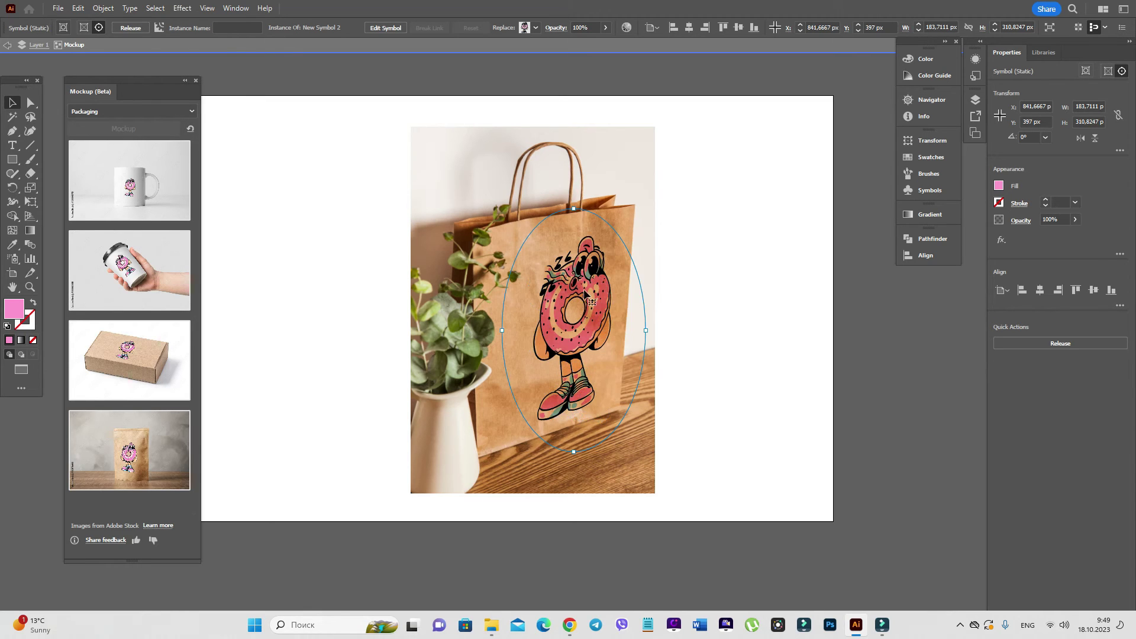
left_click_drag(573, 292, 573, 293)
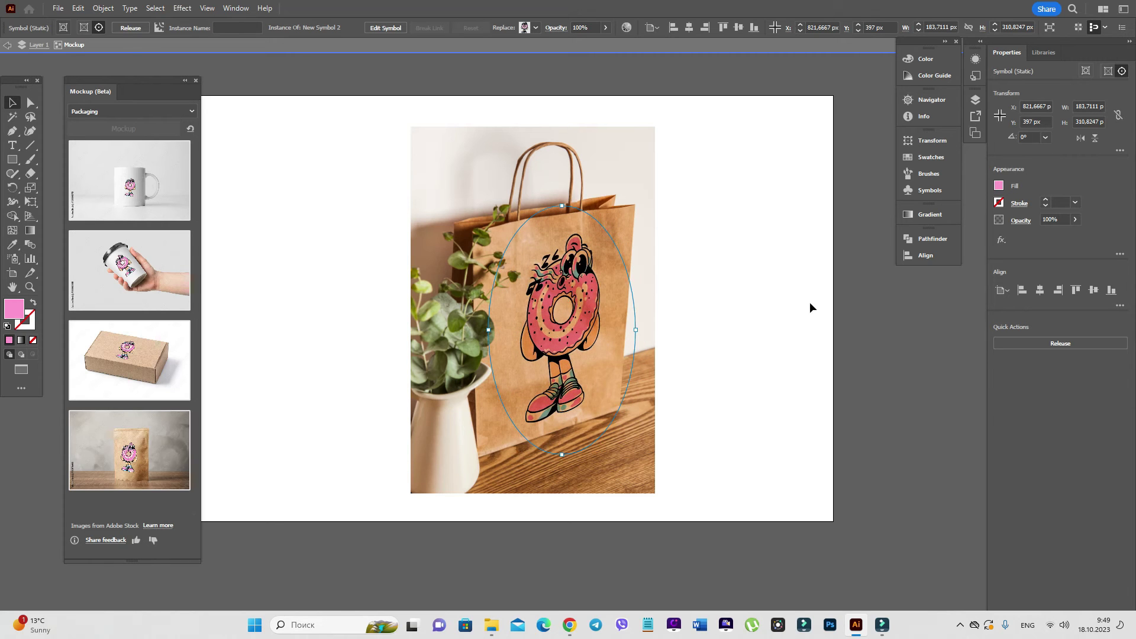
left_click(775, 320)
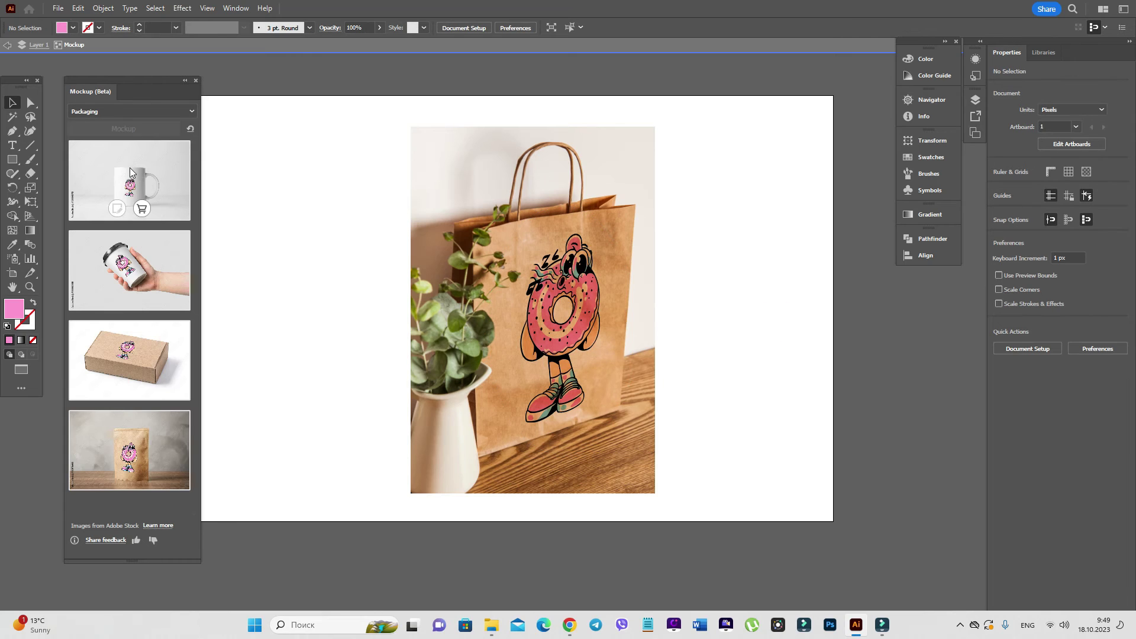
mouse_move(133, 253)
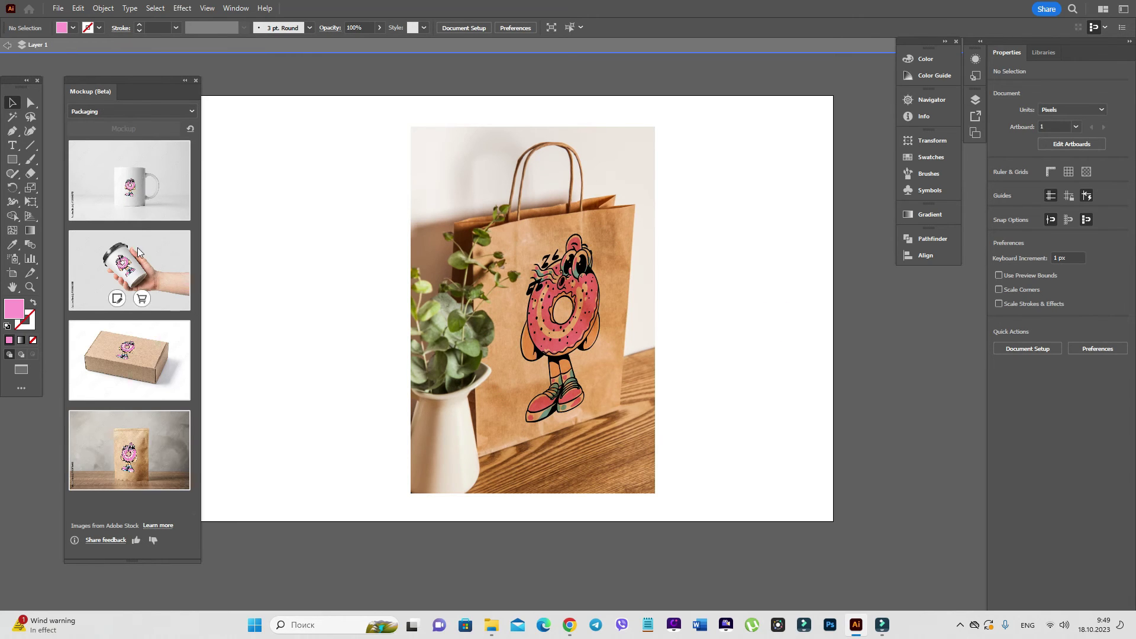
mouse_move(128, 280)
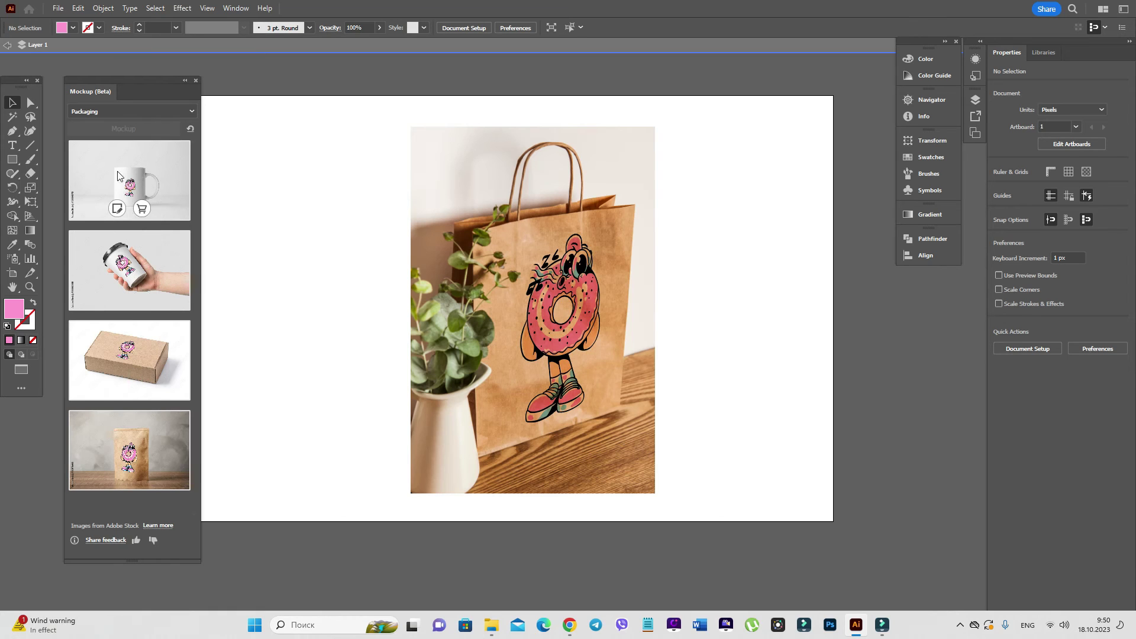
mouse_move(141, 346)
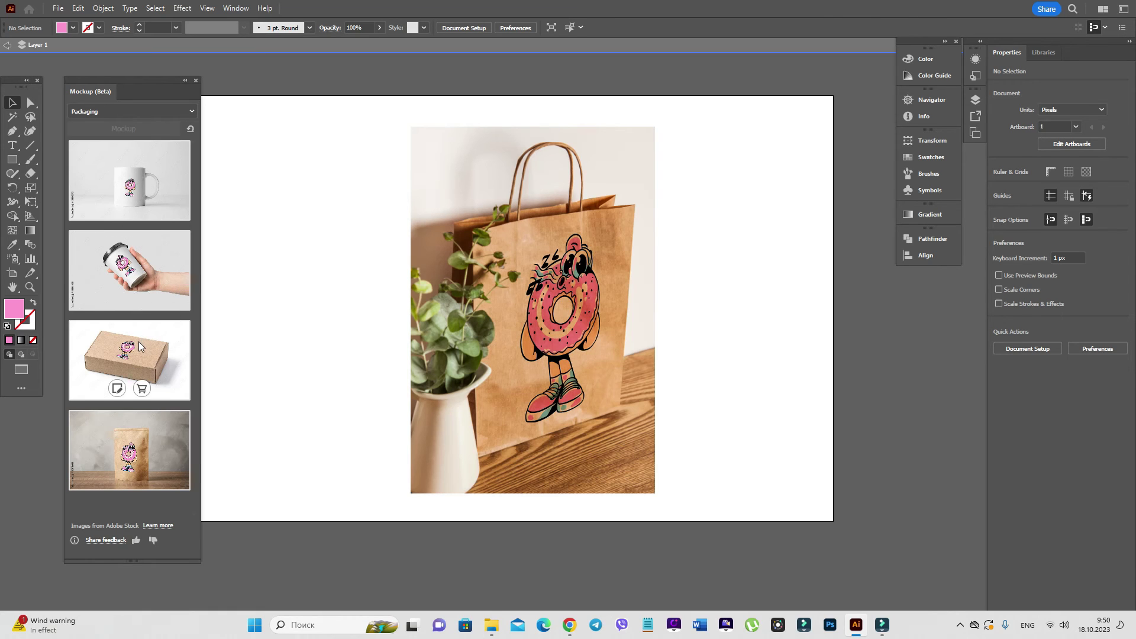
mouse_move(140, 188)
left_click(117, 299)
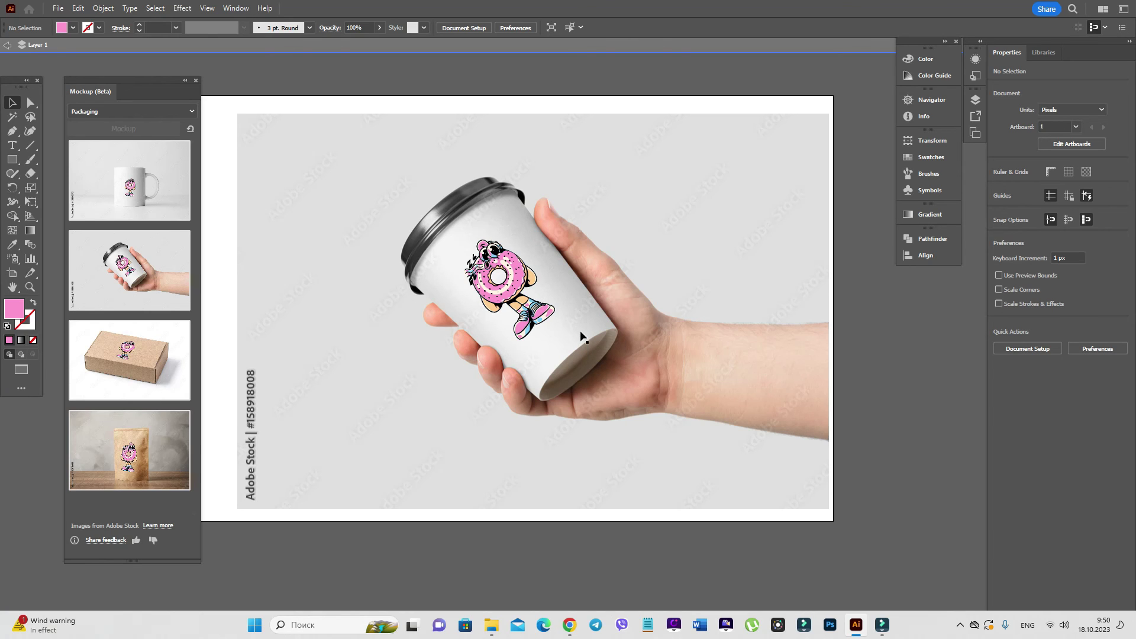
left_click(577, 256)
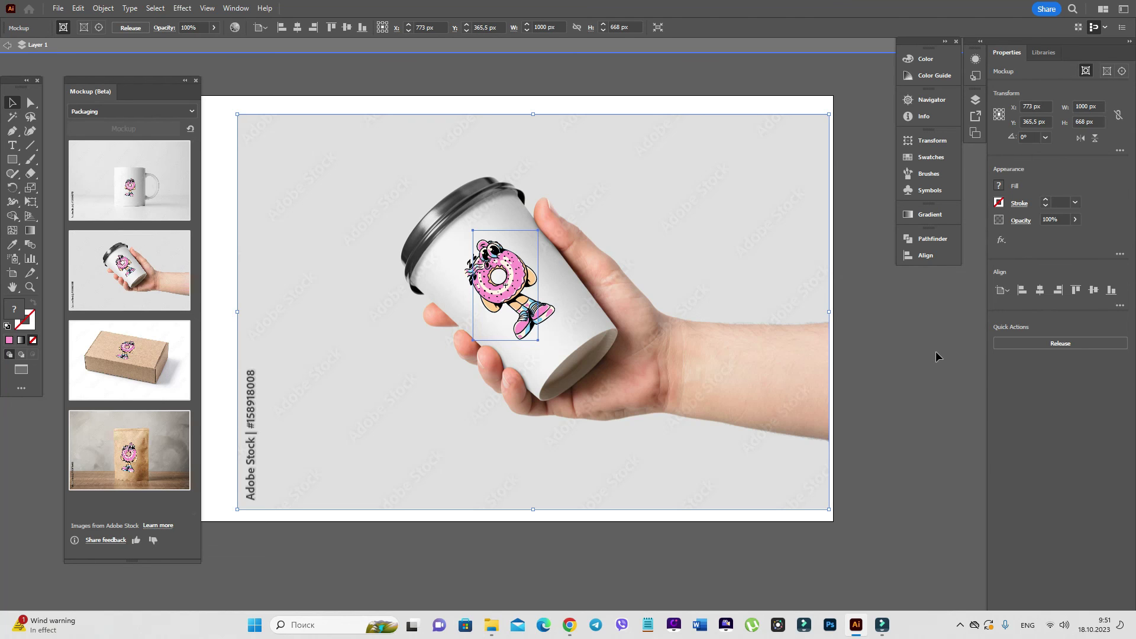
key("ctrl+z")
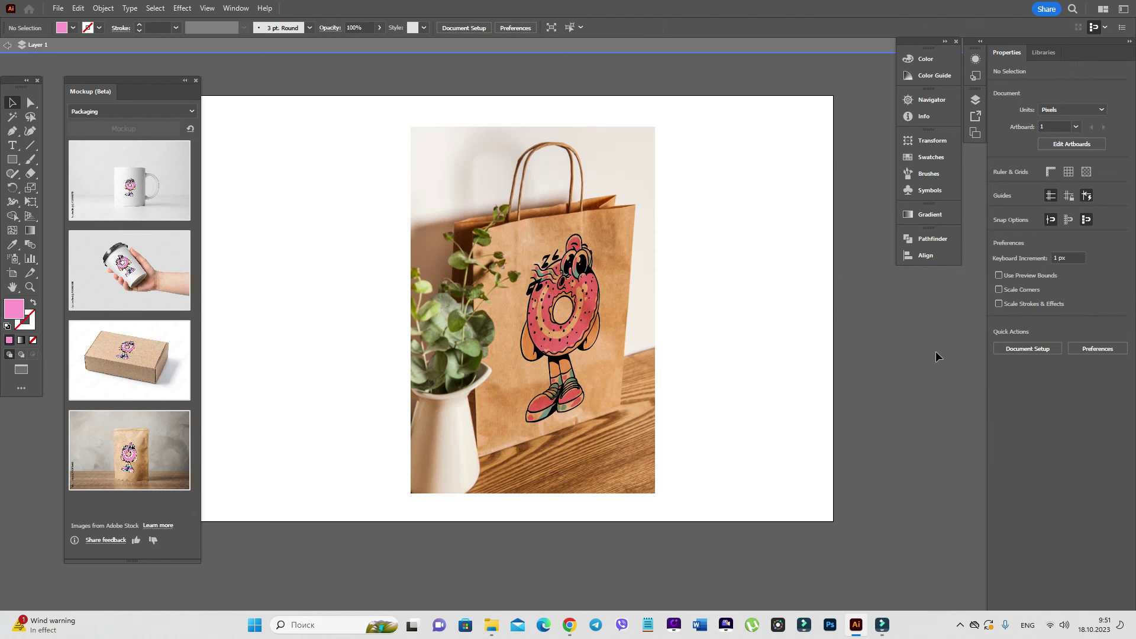